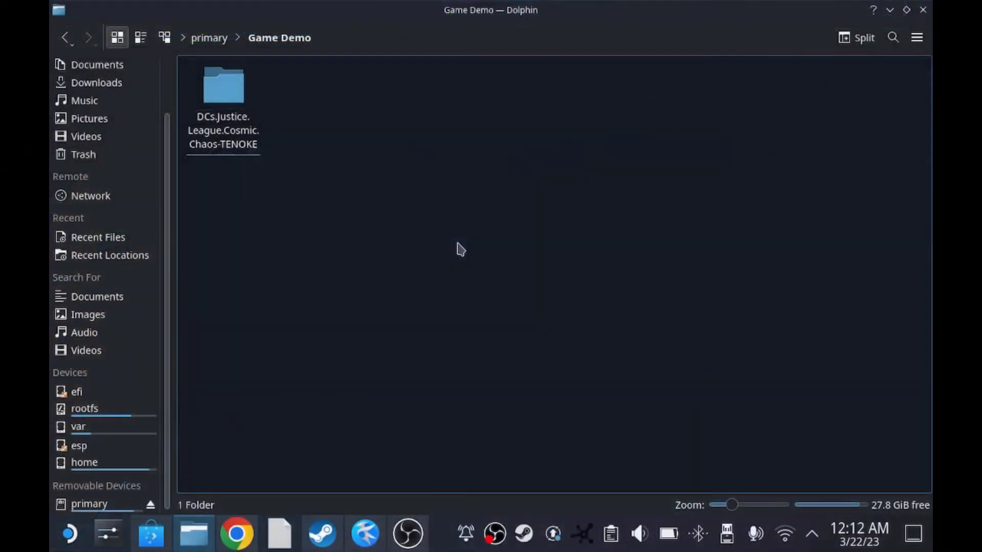
left_click(235, 97)
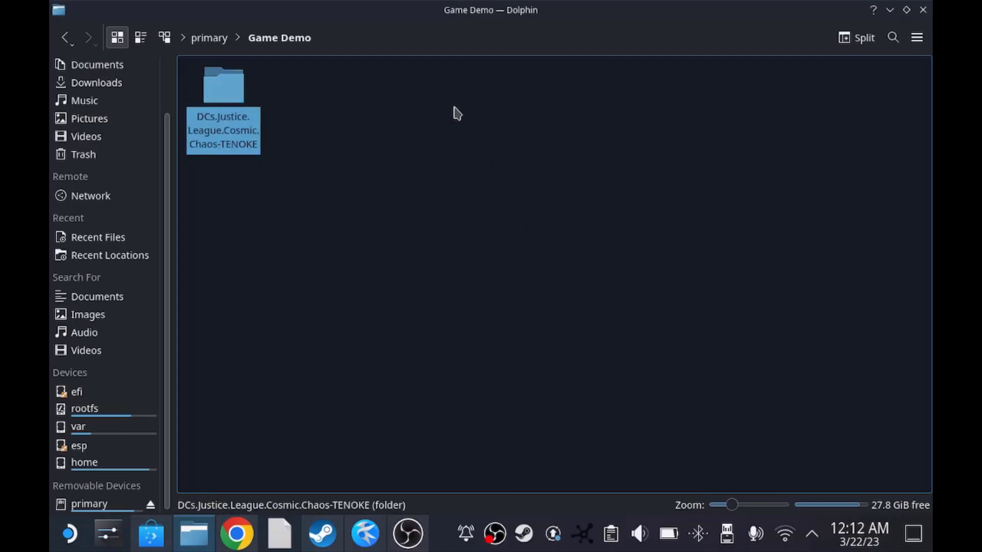
left_click(441, 185)
left_click(234, 102)
left_click(364, 221)
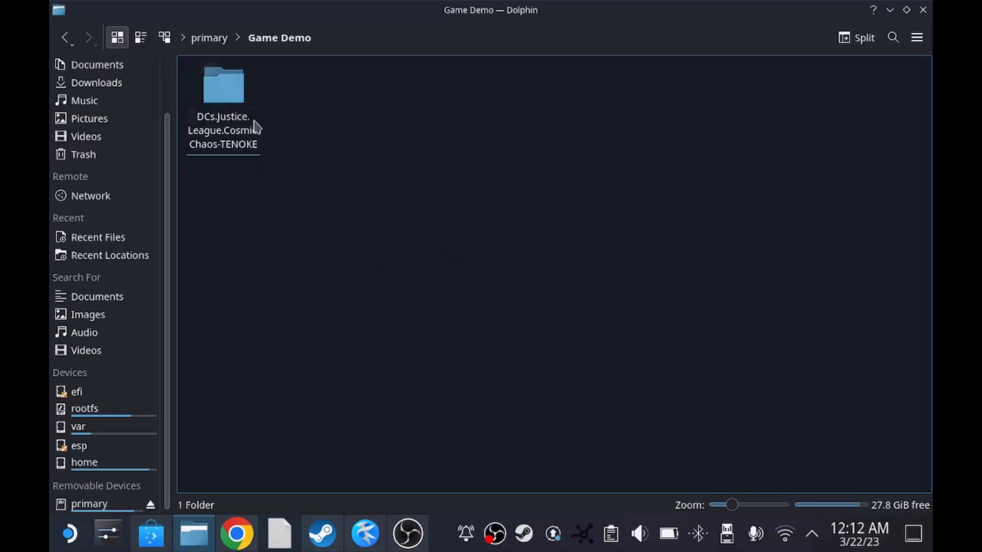
left_click(255, 125)
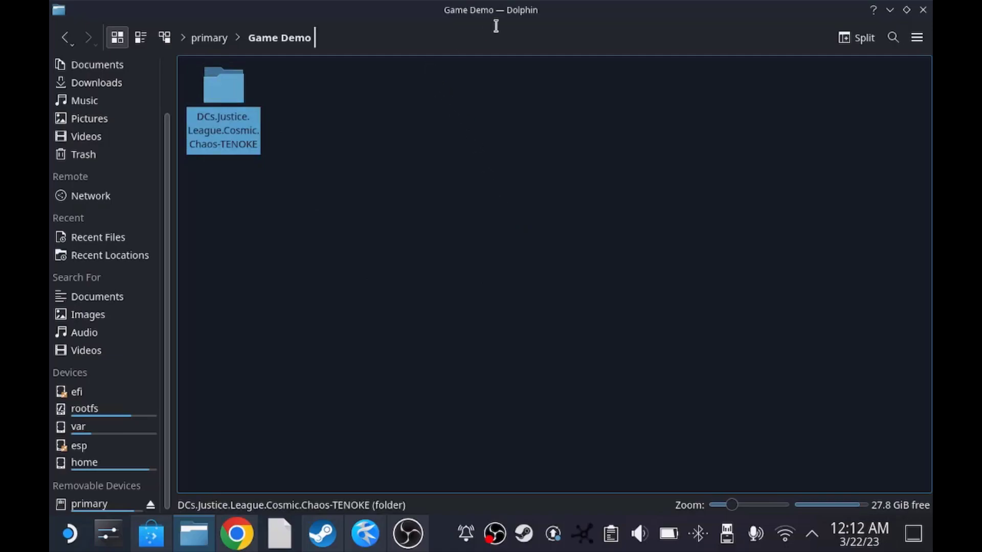
left_click(294, 130)
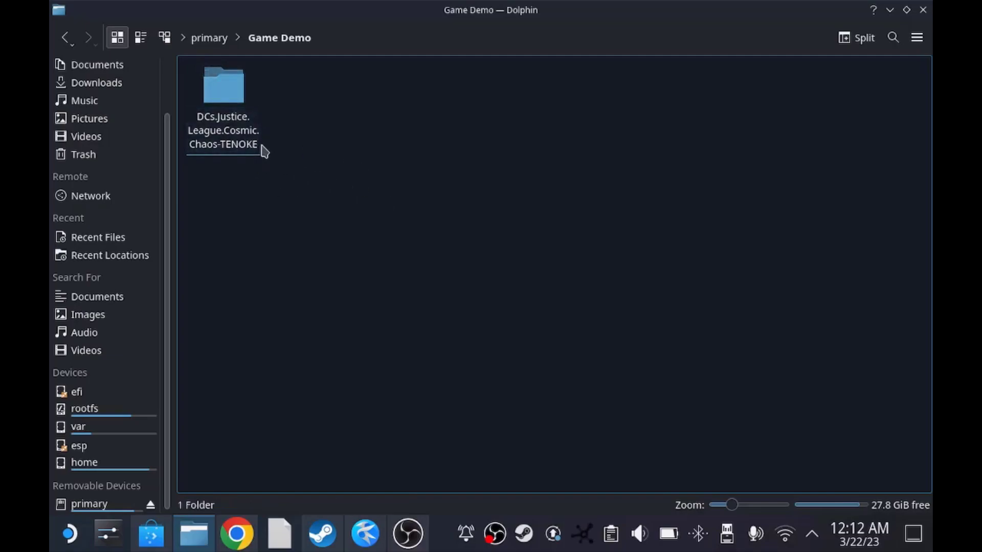
left_click(241, 134)
left_click(493, 257)
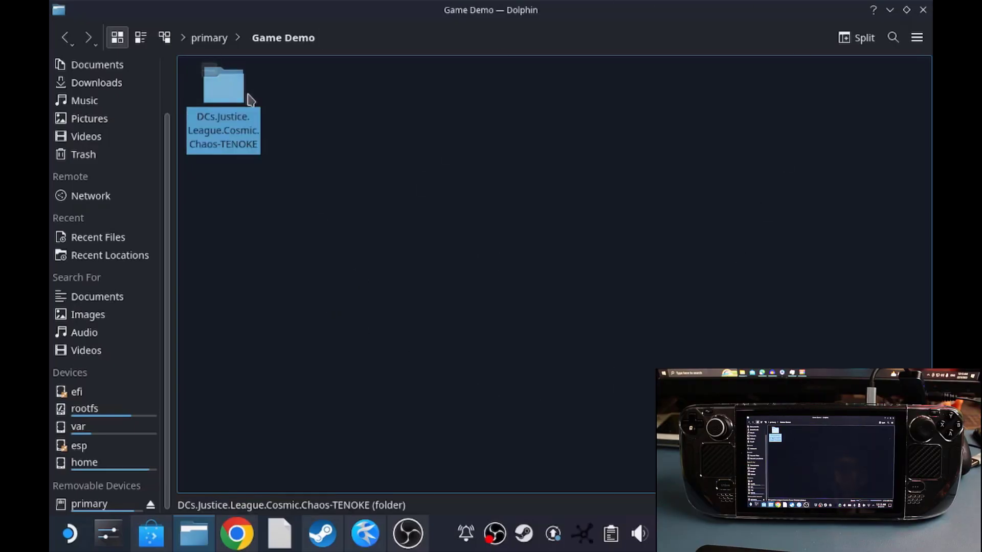
left_click(324, 166)
Step: Open the DCs.Justice.League.Cosmic.Chaos-TENOKE folder and examine its setup files and Crack folder
double_click(210, 79)
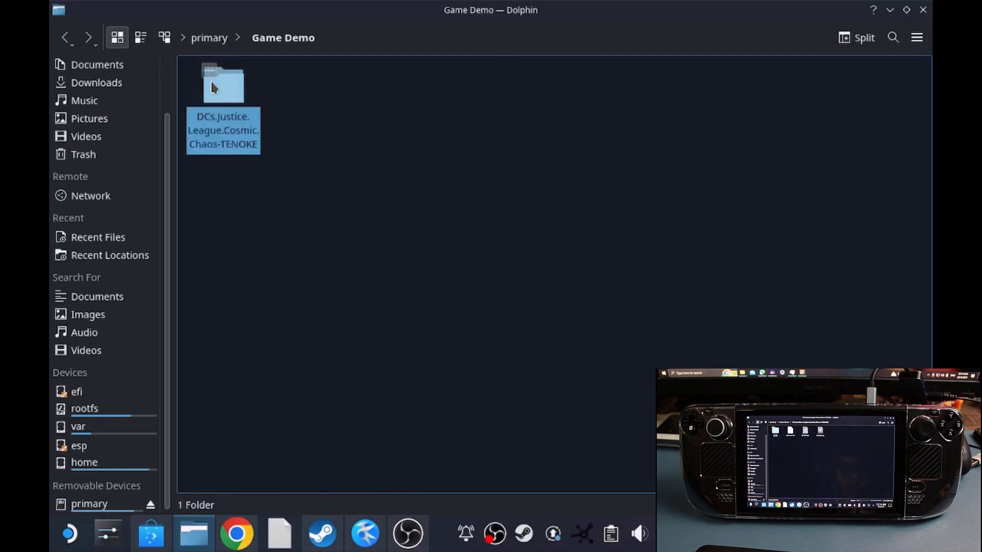
left_click(481, 120)
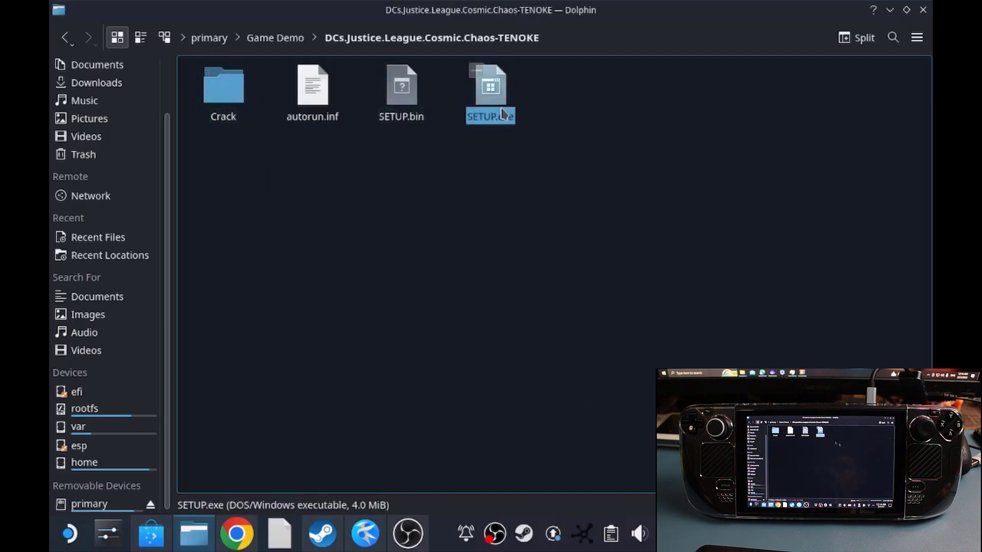
left_click(233, 117)
left_click(483, 227)
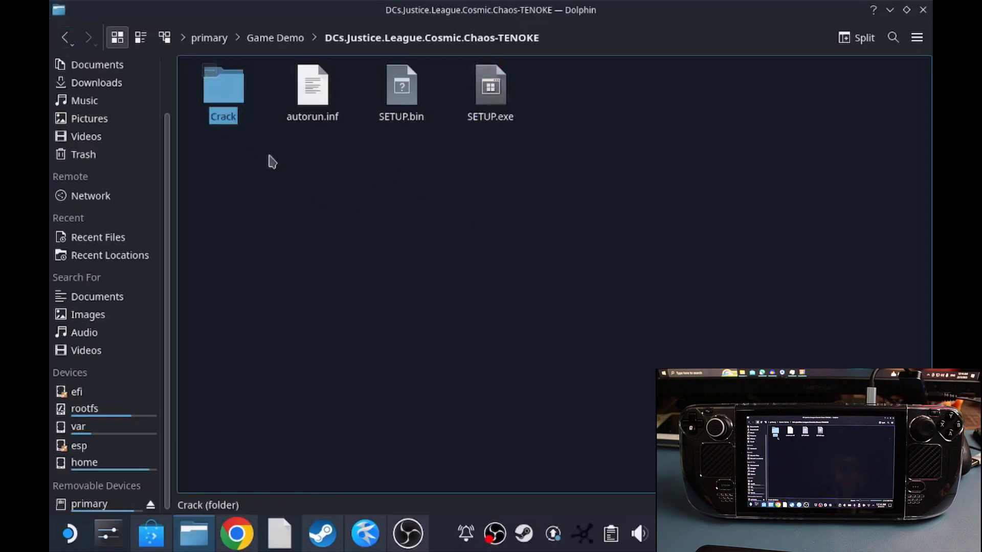
left_click_drag(190, 157, 264, 87)
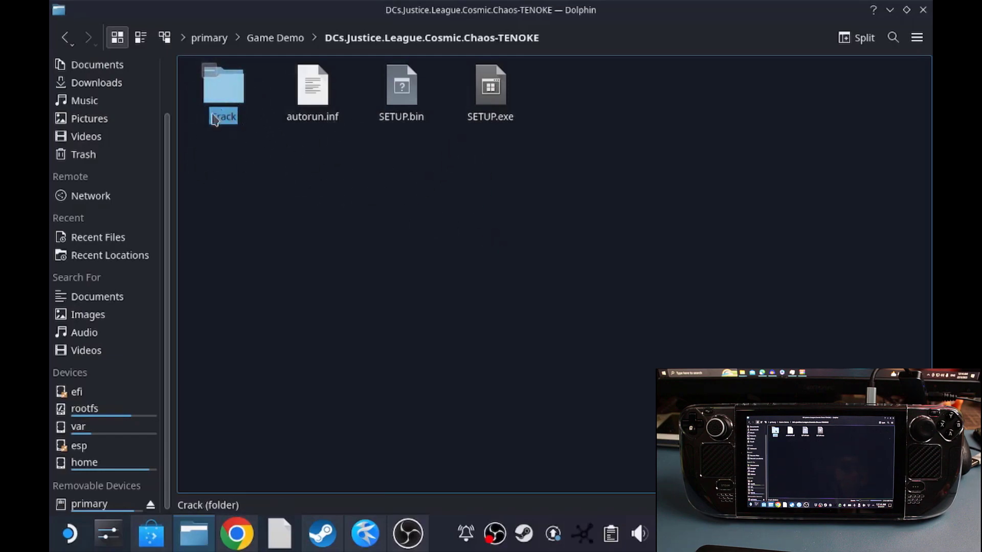
double_click(223, 87)
left_click(65, 37)
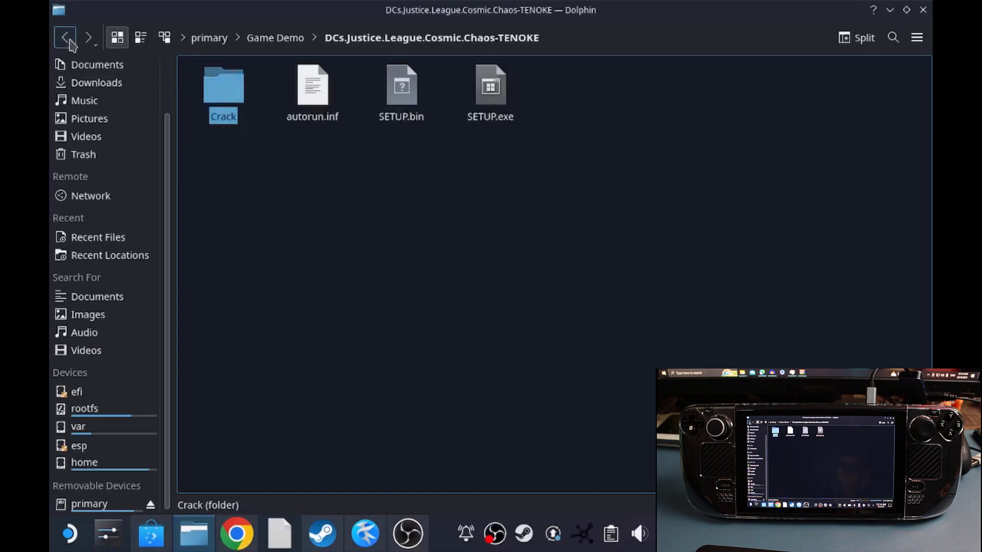
Step: Go to the root of the primary drive, then minimize the file manager to look over the desktop
left_click(209, 38)
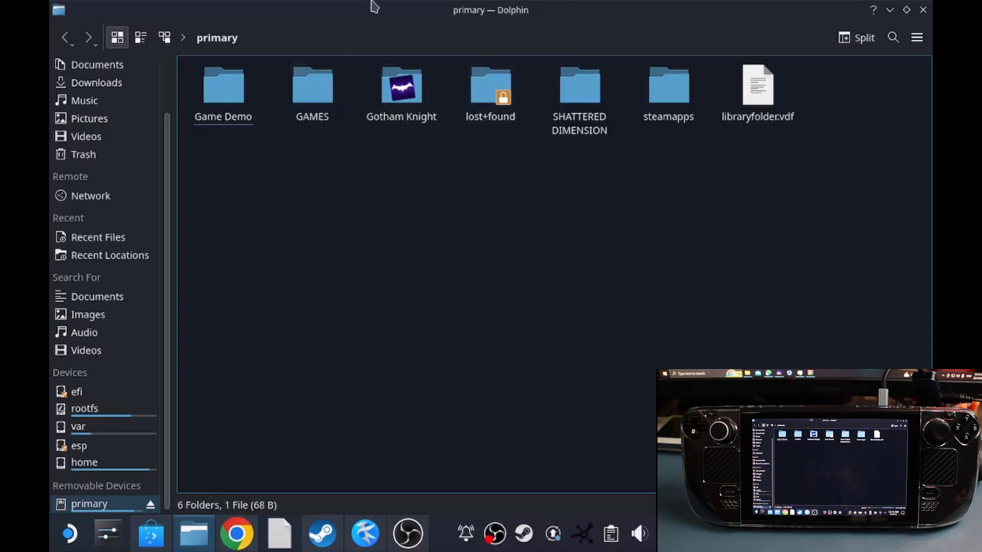
left_click(889, 10)
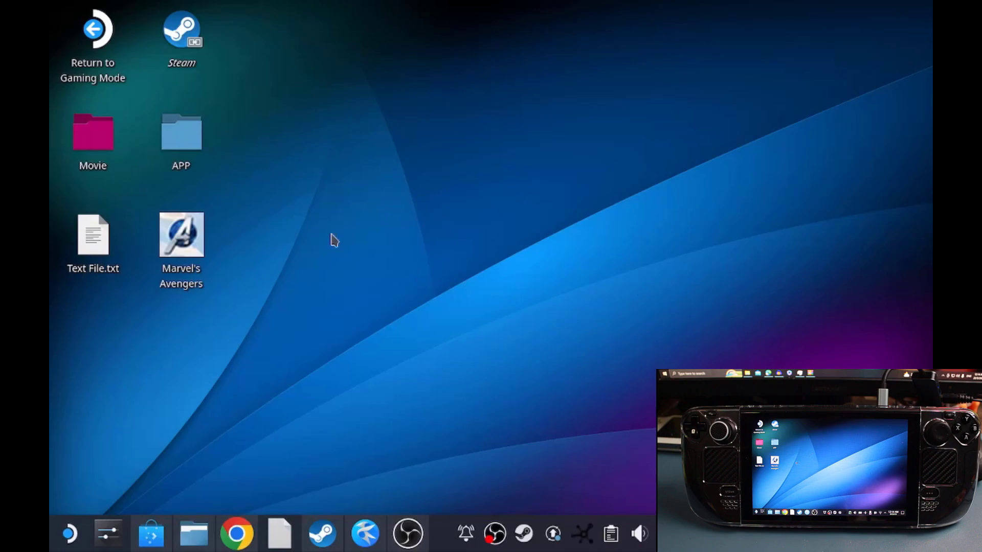
right_click(323, 182)
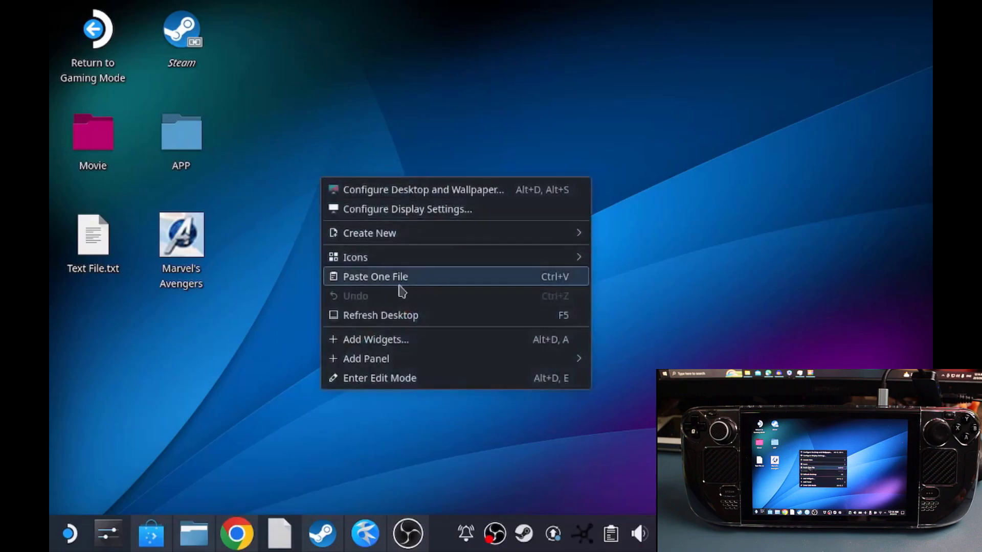
left_click(366, 120)
left_click(182, 134)
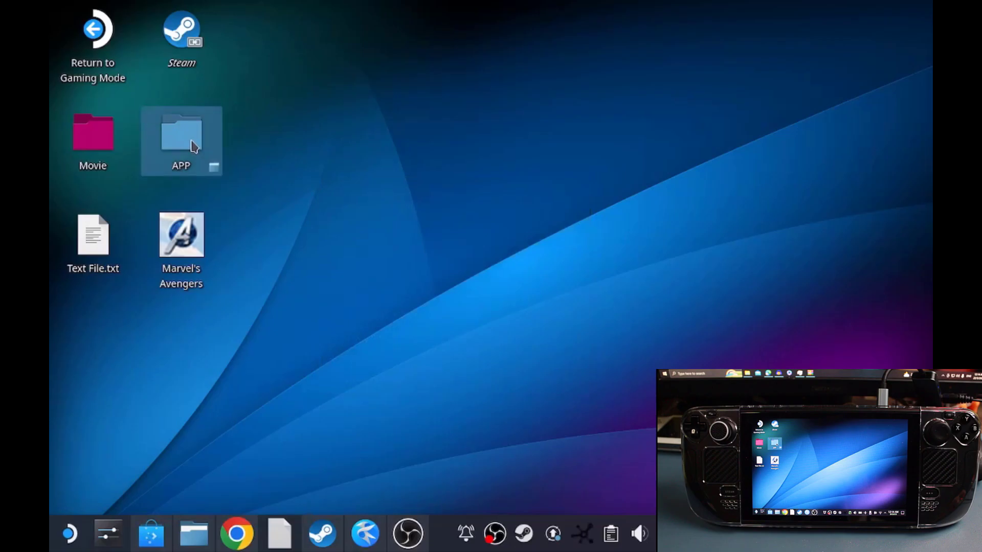
Step: Browse the Home, Desktop, Downloads and Videos folders in the file manager
left_click(100, 89)
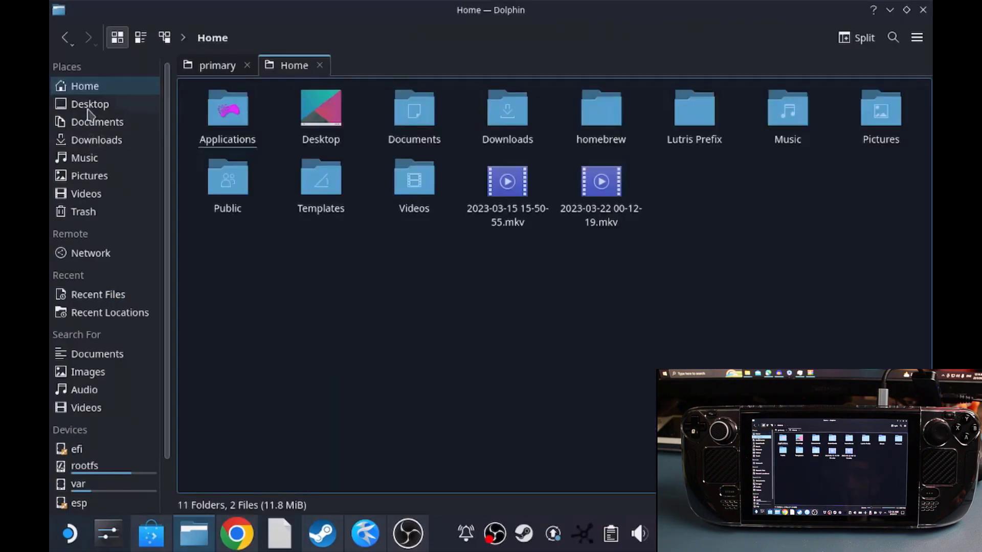
left_click(89, 104)
left_click(92, 139)
left_click(87, 193)
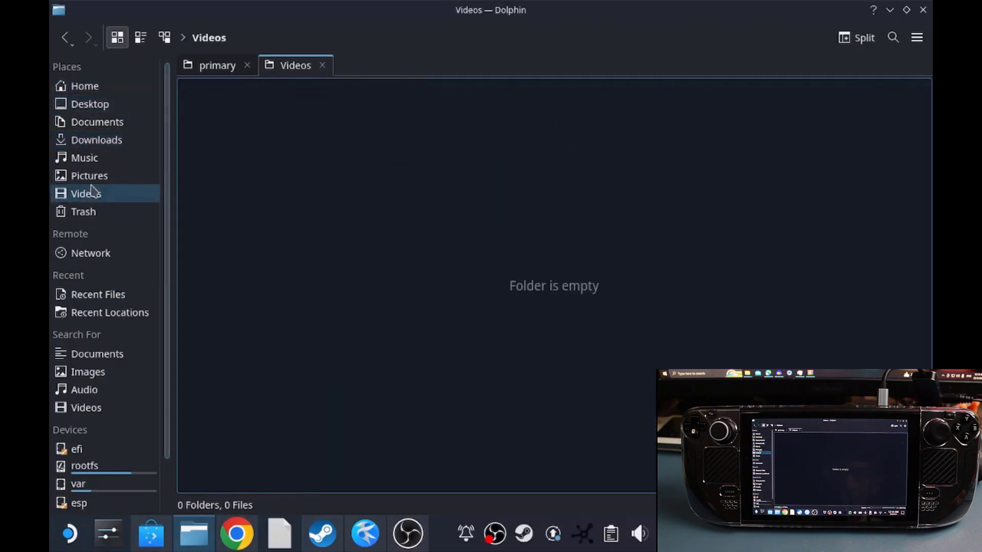
left_click(113, 141)
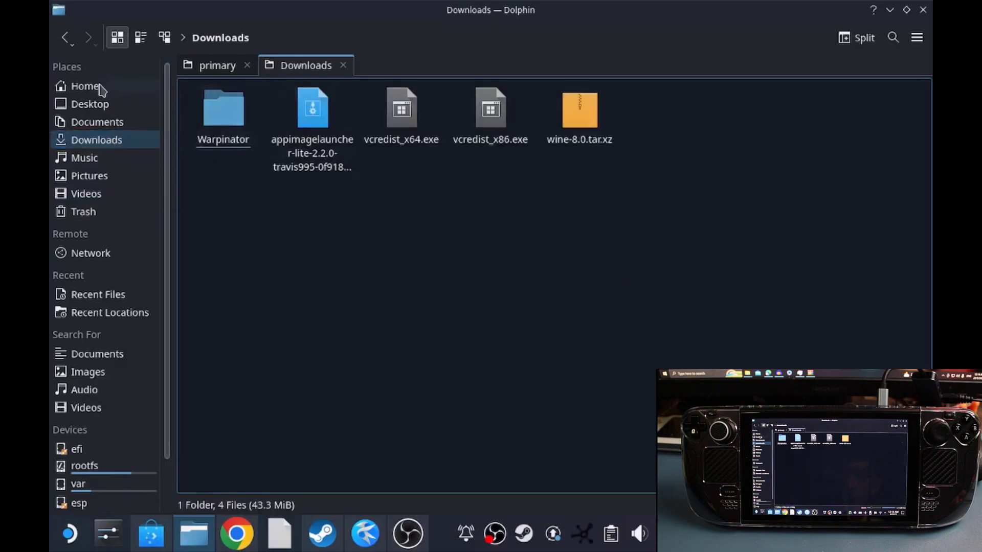
left_click(99, 106)
left_click(89, 87)
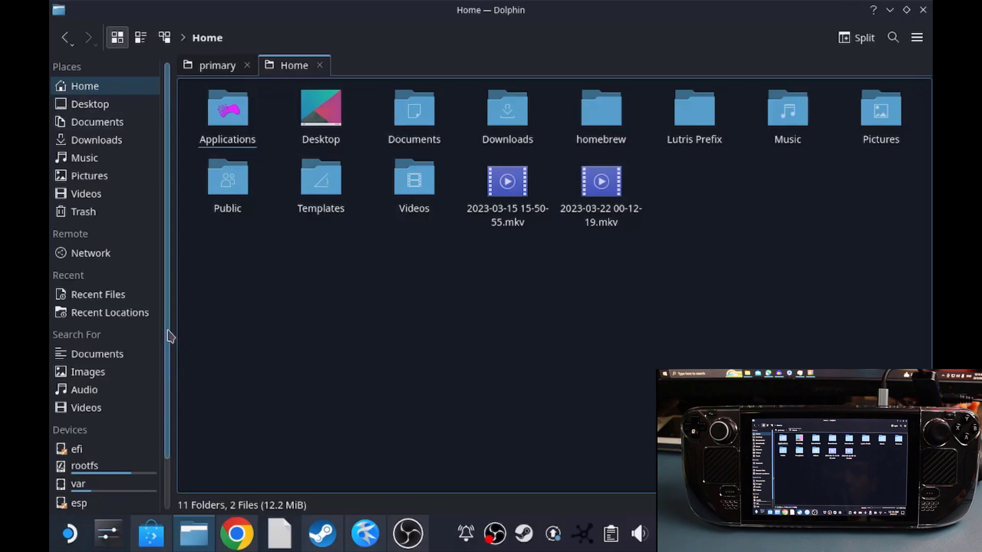
Step: Open the primary removable drive and sweep a selection over its empty area
left_click_drag(169, 333, 158, 462)
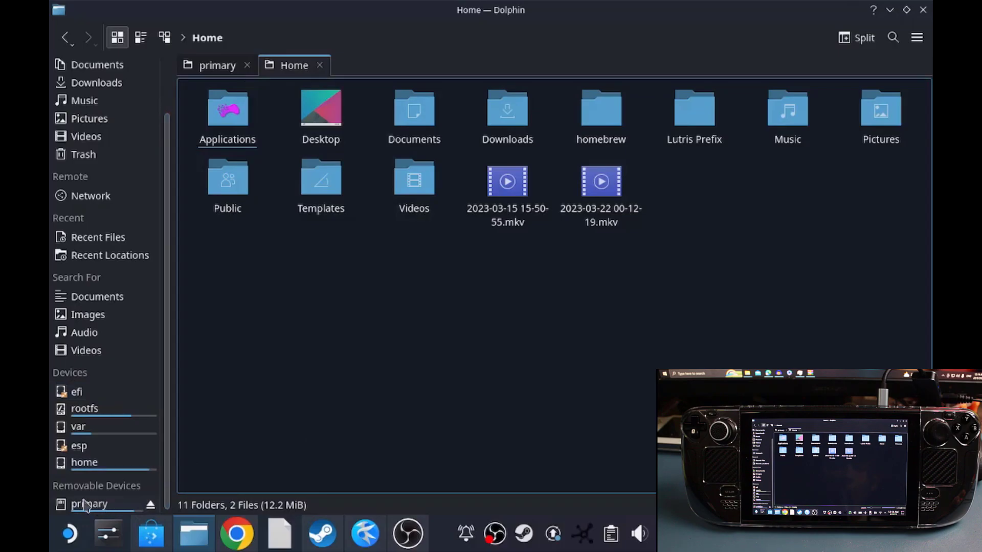
left_click(98, 502)
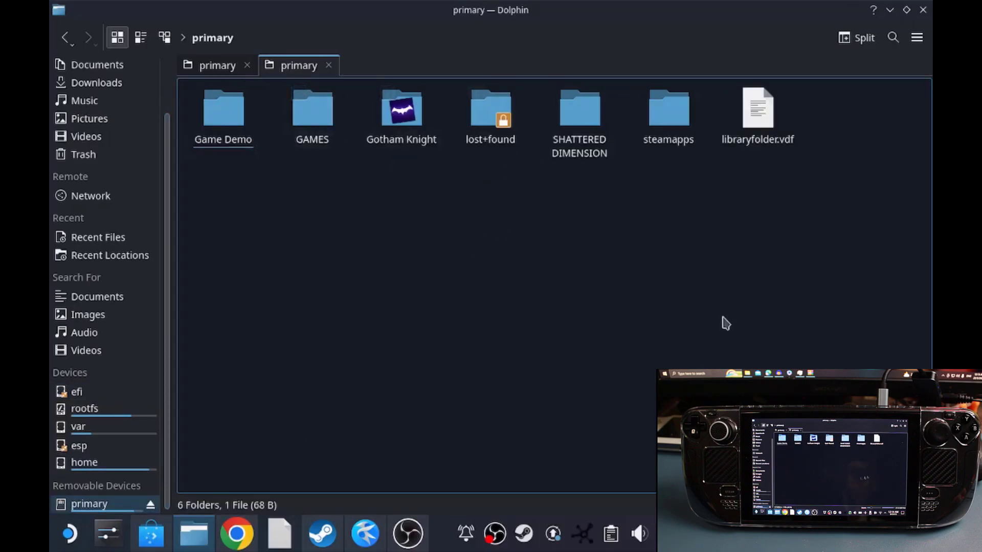
left_click_drag(211, 193, 512, 344)
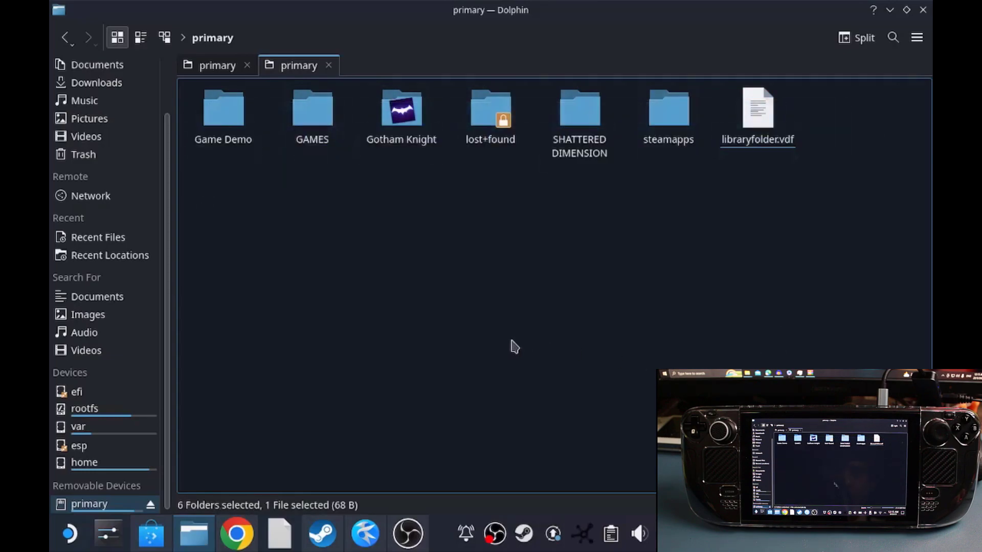
Step: Try to create a new folder named GAMES on the primary drive
right_click(390, 236)
mouse_move(521, 252)
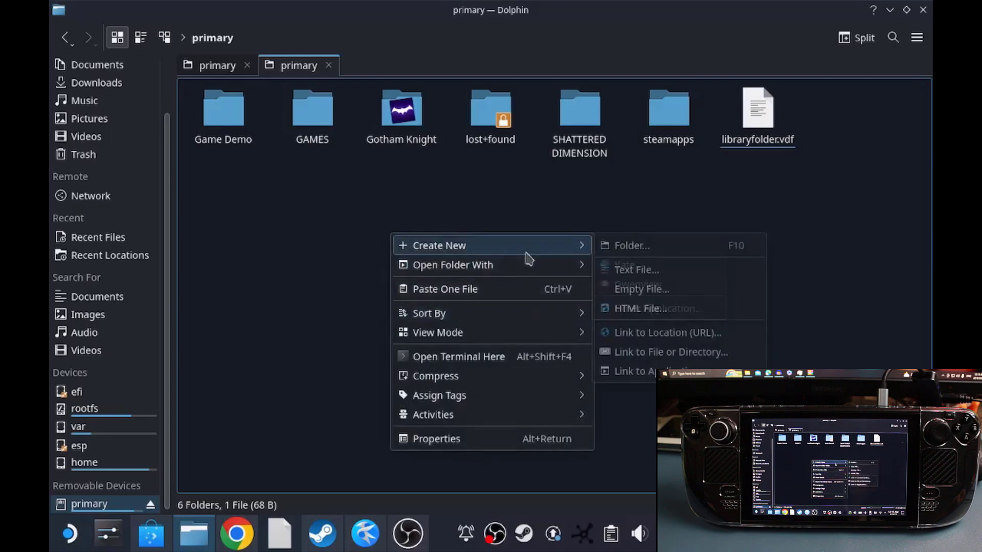
left_click(685, 247)
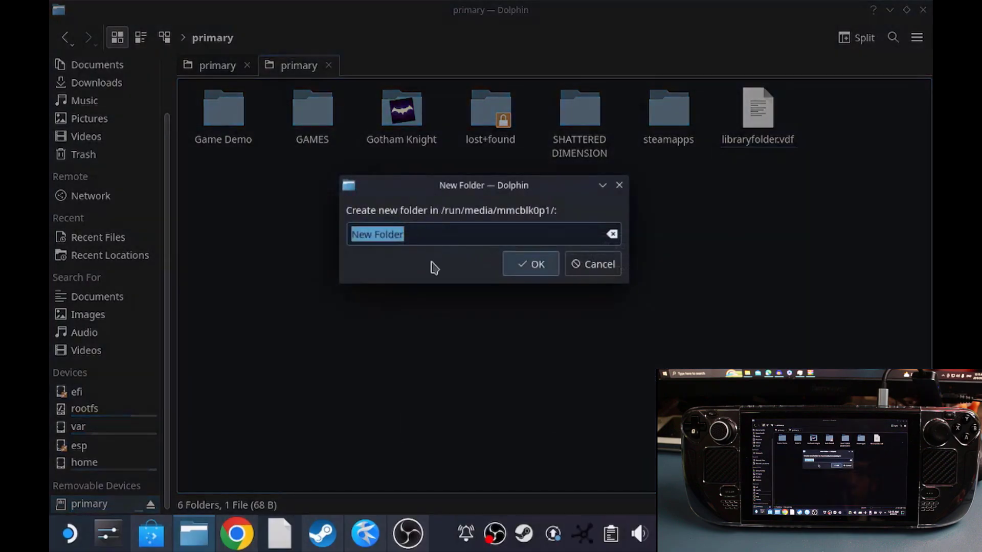
type("GAMES")
key("Return")
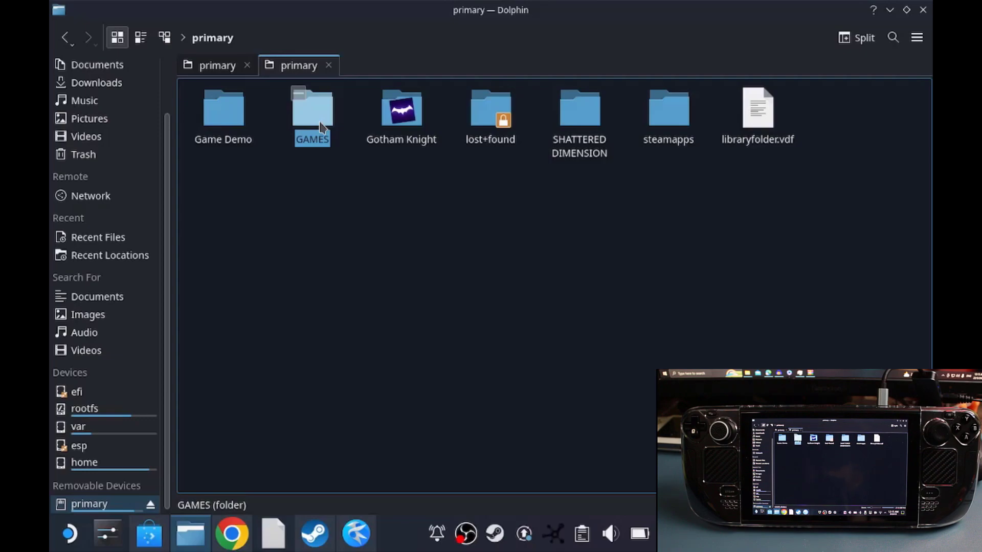
Step: Open the DCs.Justice.League.Cosmic.Chaos-TENOKE folder inside Game Demo on the primary drive
left_click(359, 210)
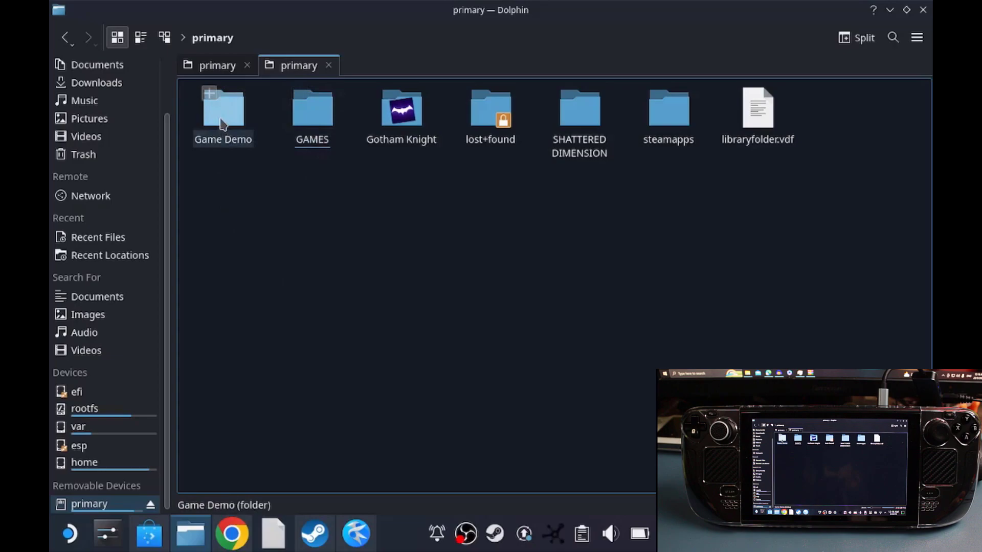
left_click(221, 124)
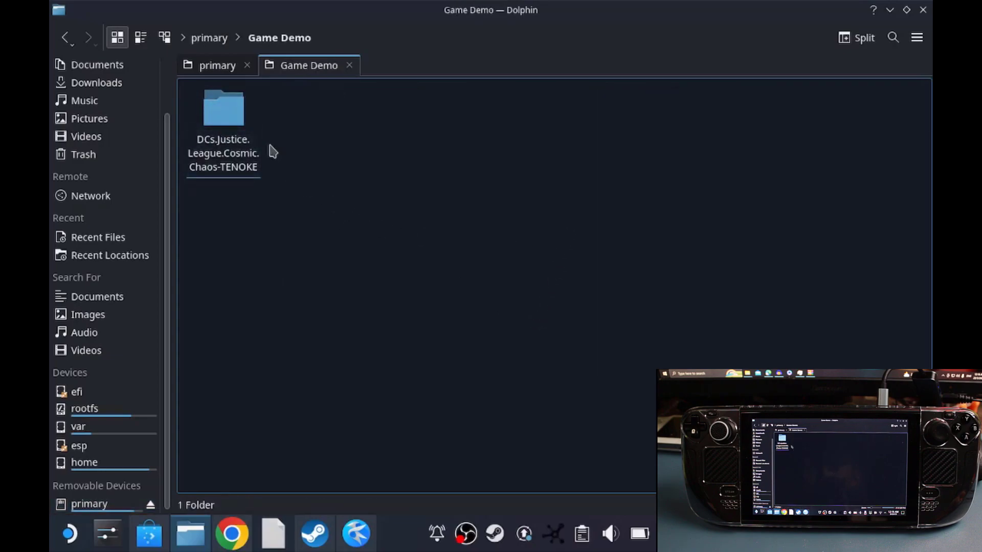
left_click(238, 124)
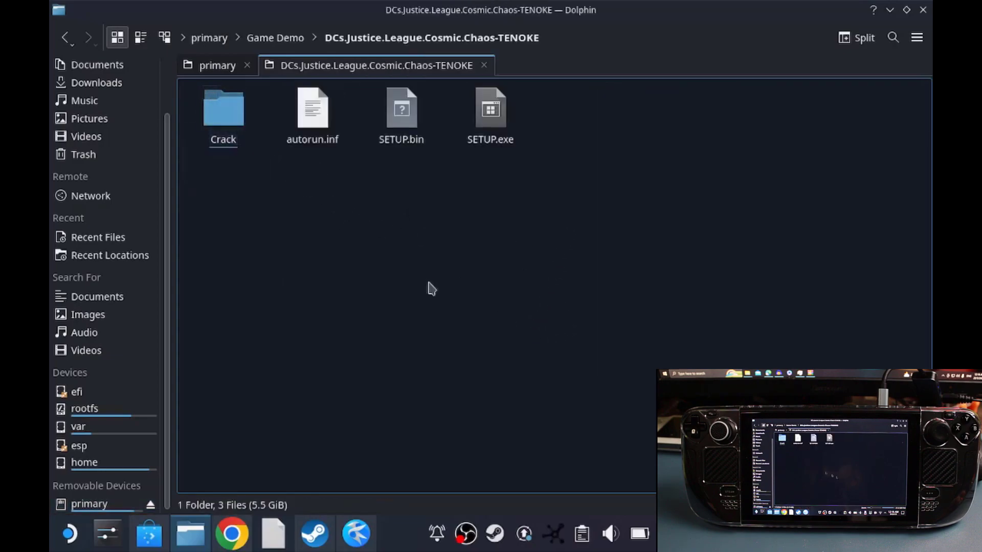
Step: Add the game's SETUP.exe to Steam
left_click(475, 93)
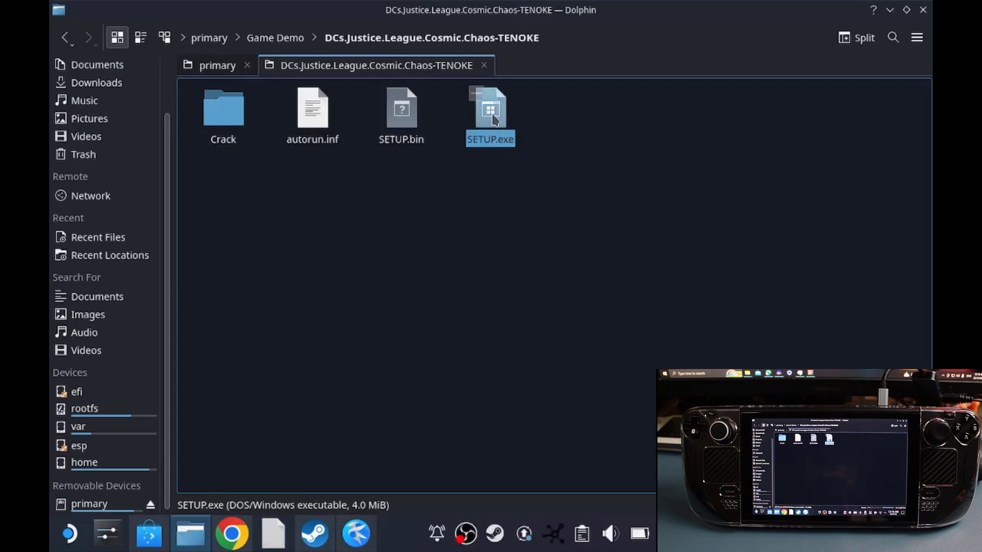
right_click(494, 120)
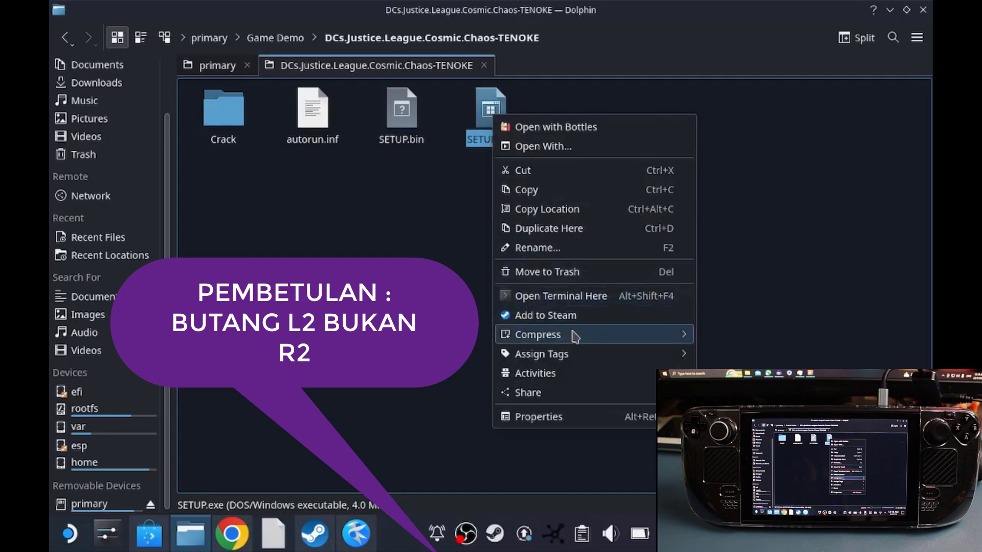
left_click(603, 316)
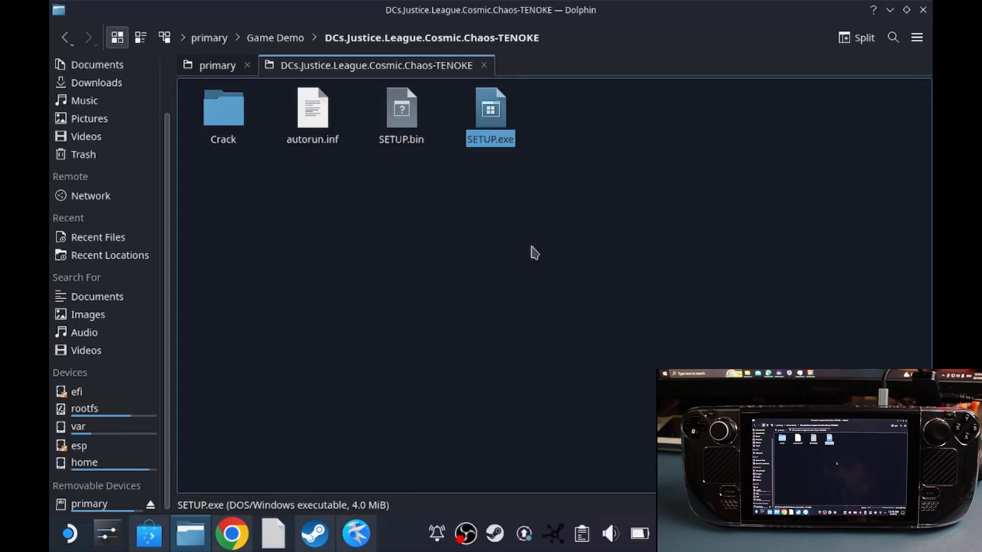
Step: Minimize the file manager, open Steam from the desktop and reposition its window
left_click(890, 12)
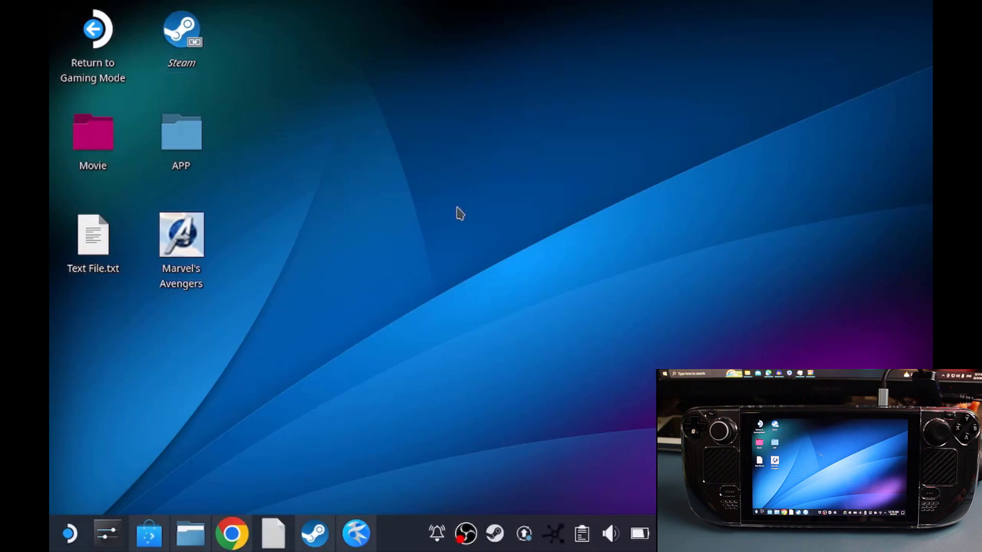
double_click(214, 63)
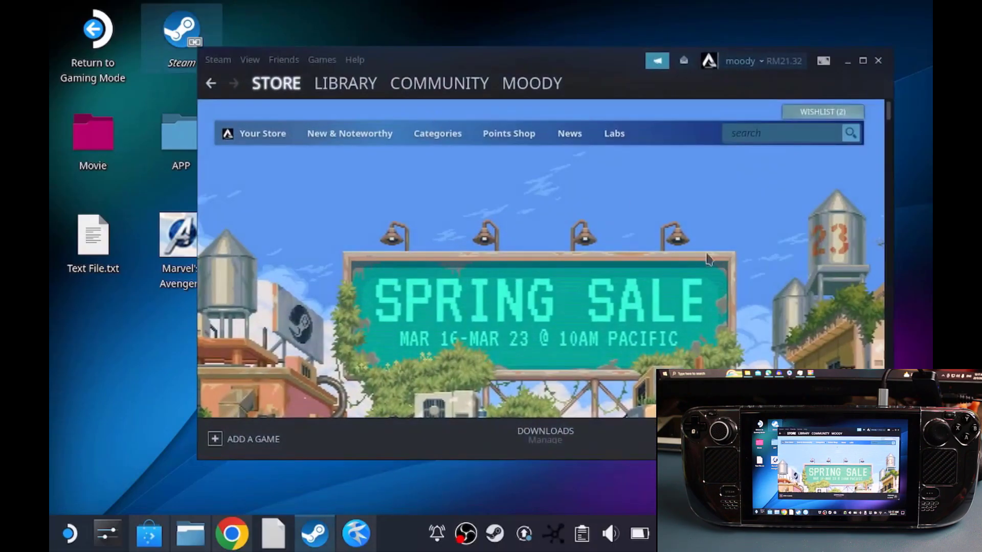
left_click_drag(569, 61, 500, 40)
Step: Open the SETUP.exe entry in the Steam library's games list
mouse_move(264, 73)
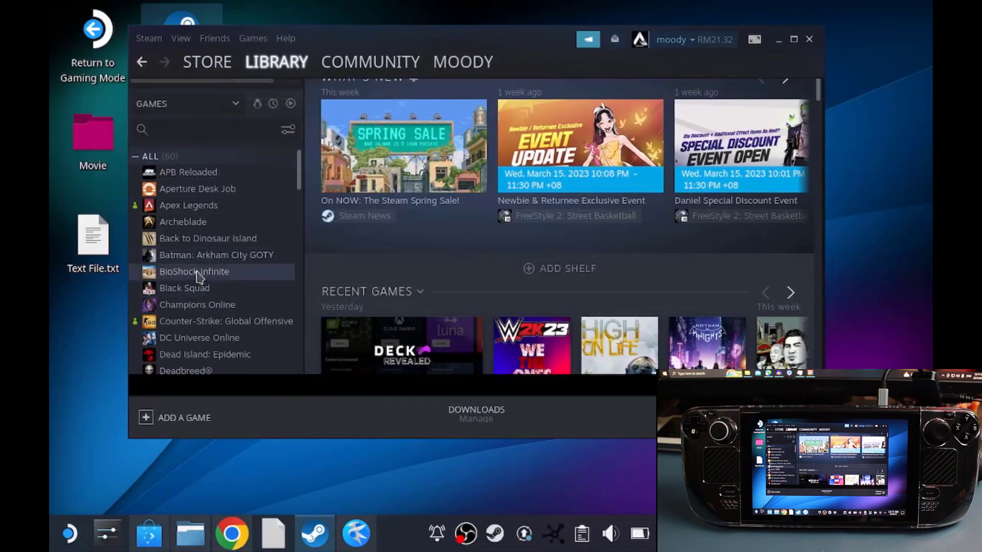
scroll(198, 279, "down", 3)
scroll(200, 279, "down", 10)
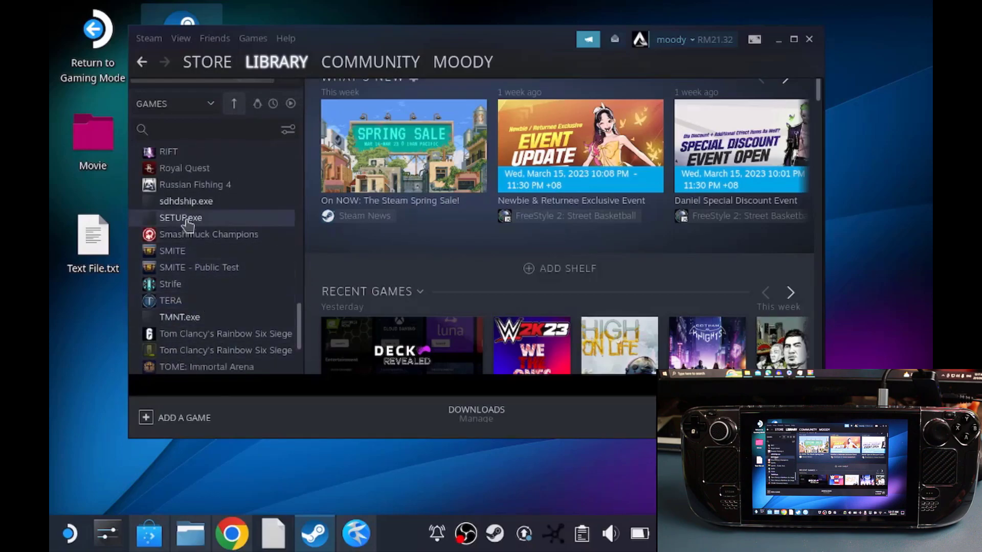
left_click(186, 220)
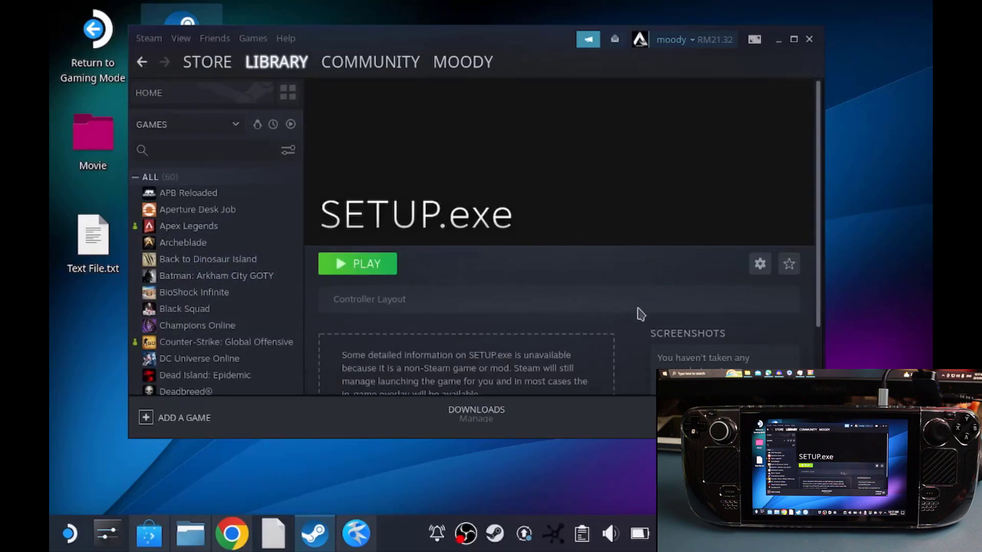
Step: Open the properties of the SETUP.exe entry and shift the properties window slightly
left_click(759, 265)
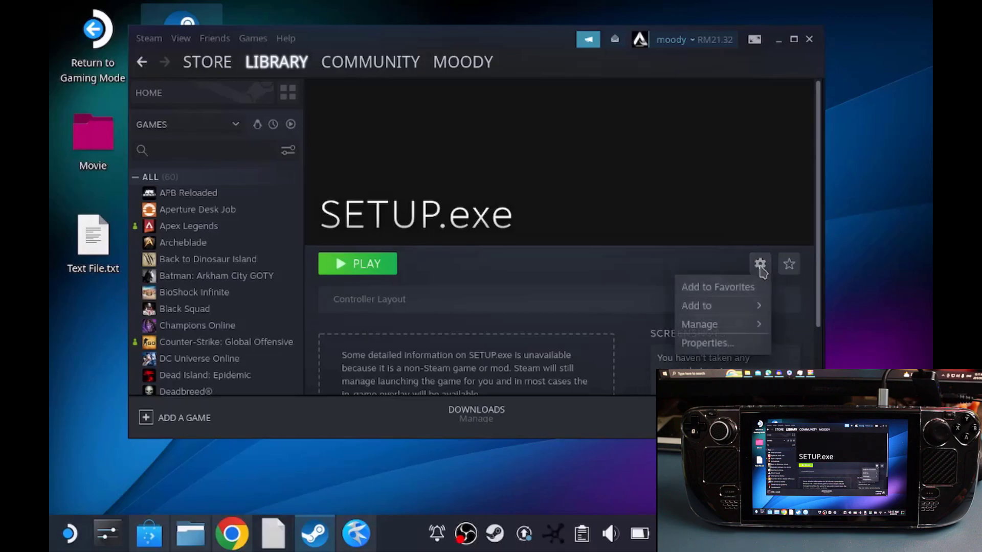
left_click(722, 343)
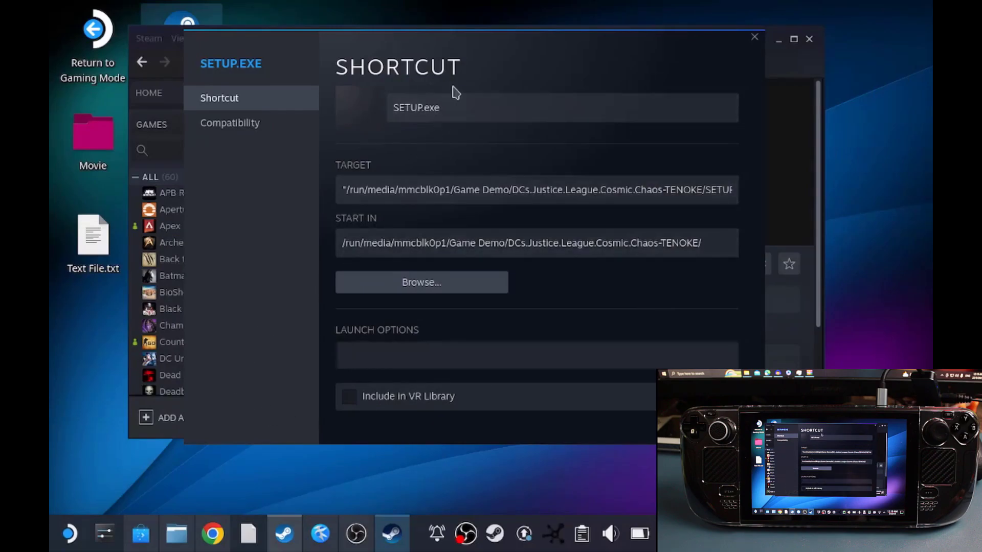
left_click(461, 356)
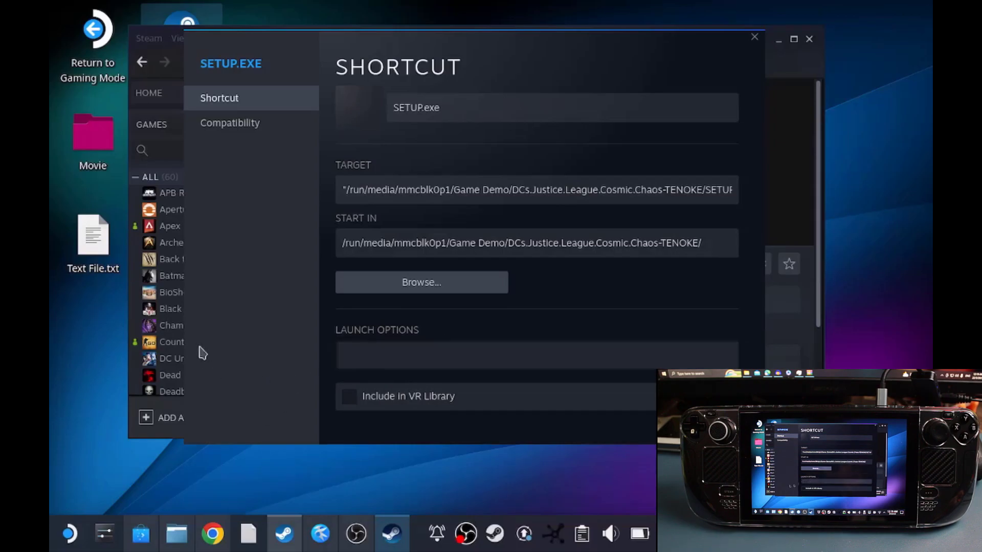
left_click_drag(351, 41, 382, 51)
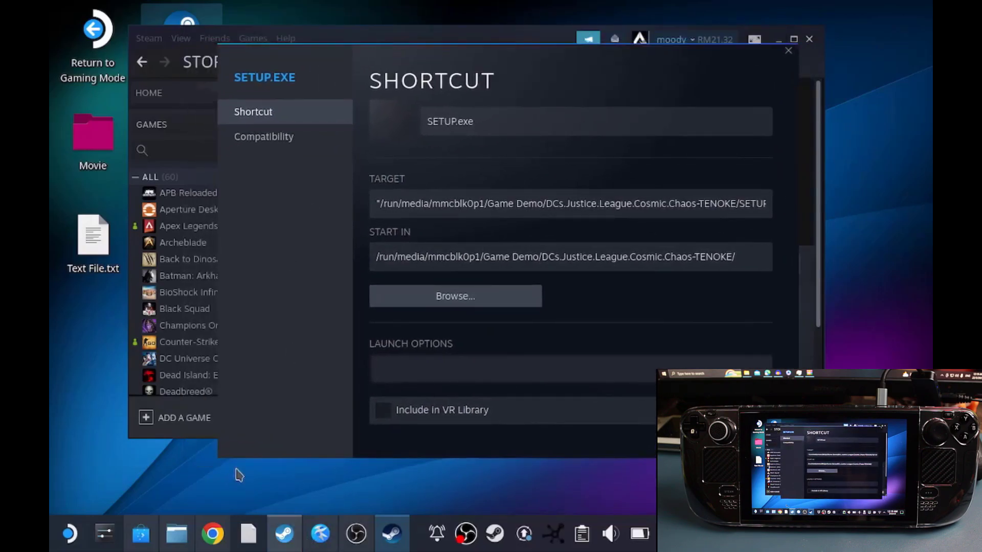
Step: Switch to the Dolphin file manager, open the GAMES folder on the primary drive and close the extra tab
left_click(177, 541)
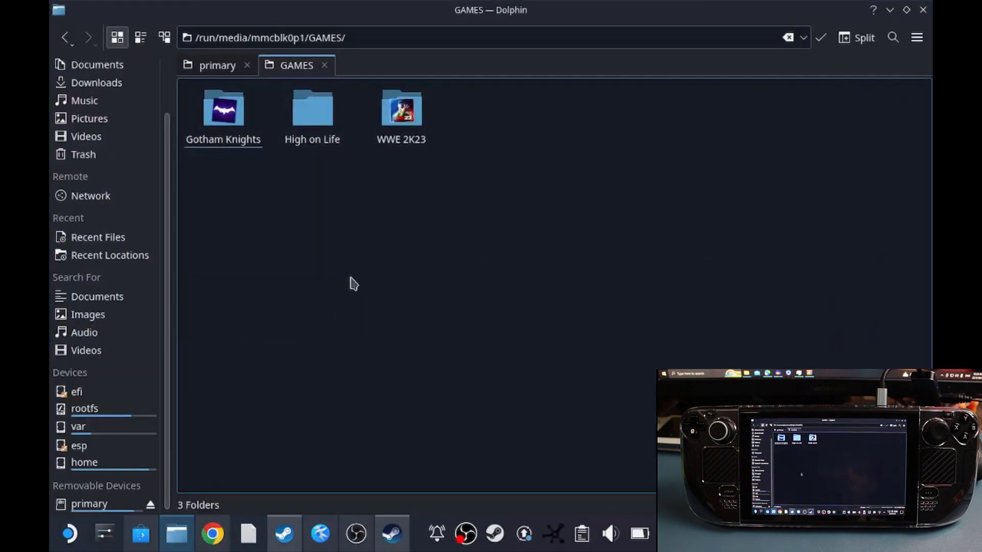
left_click(101, 506)
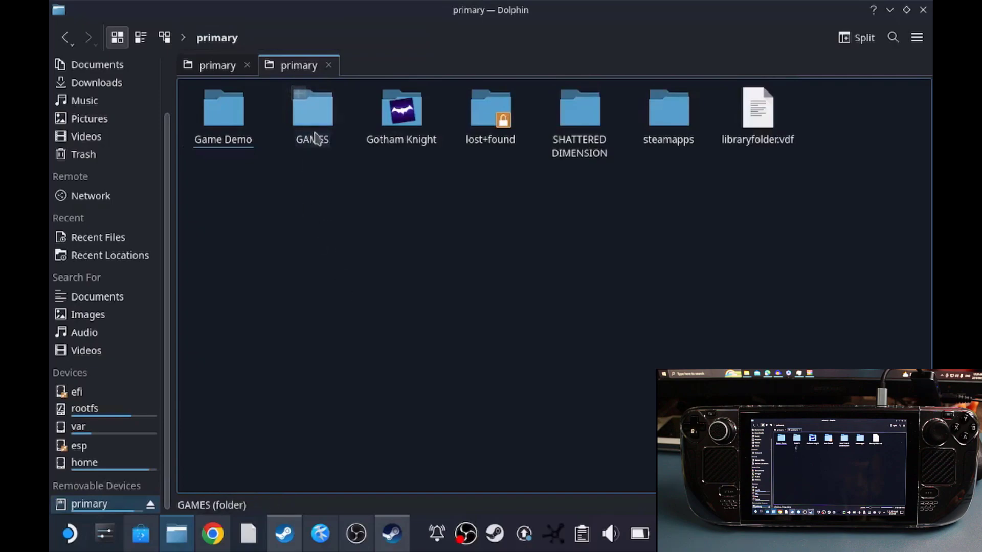
left_click(316, 115)
key("ctrl+w")
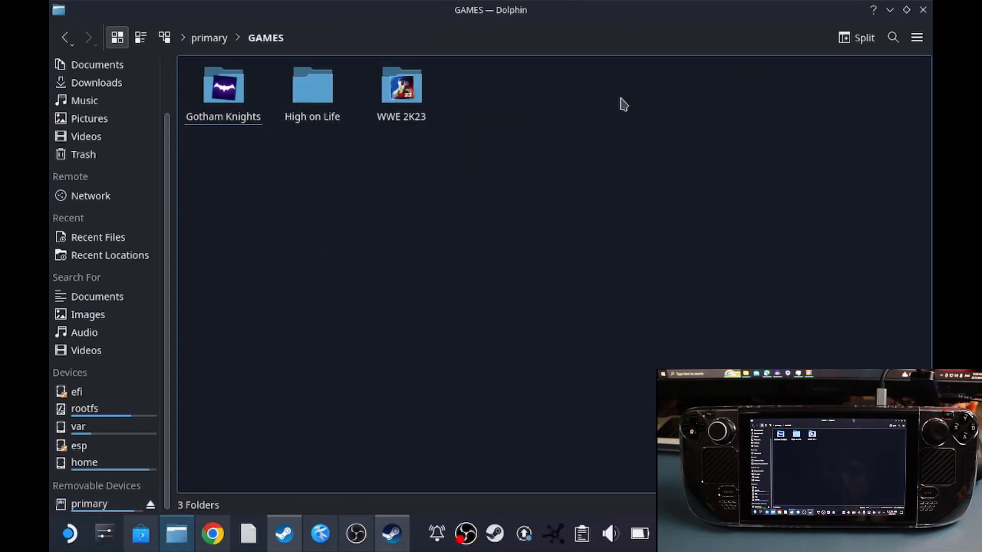
Step: Copy the GAMES folder's full path, /run/media/mmcblk0p1/GAMES/, and minimize the file manager
left_click(402, 45)
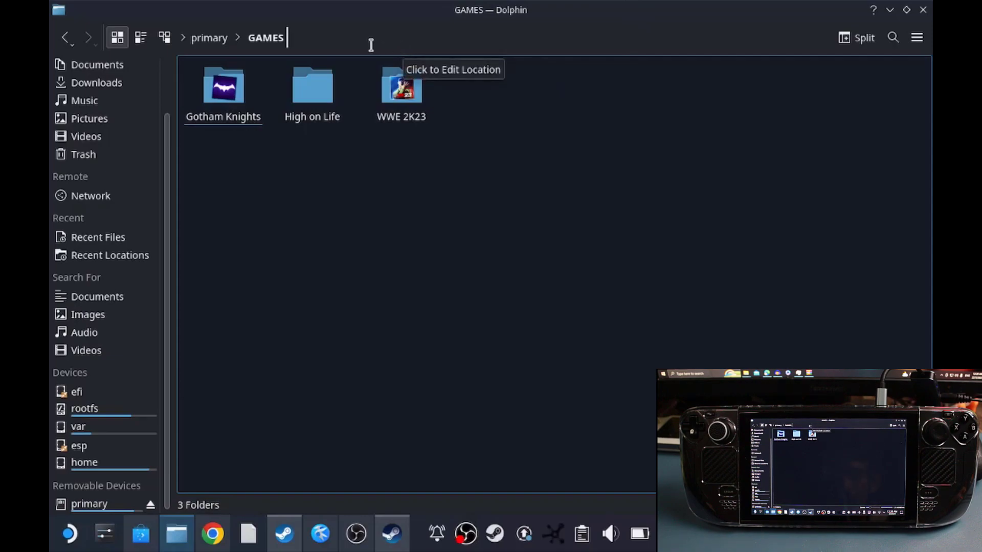
left_click(294, 37)
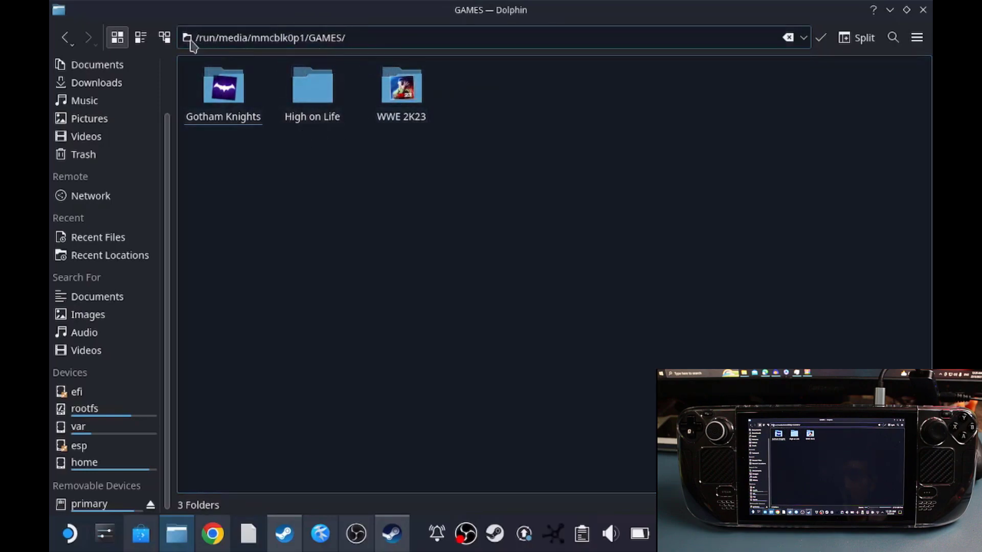
left_click_drag(196, 39, 496, 61)
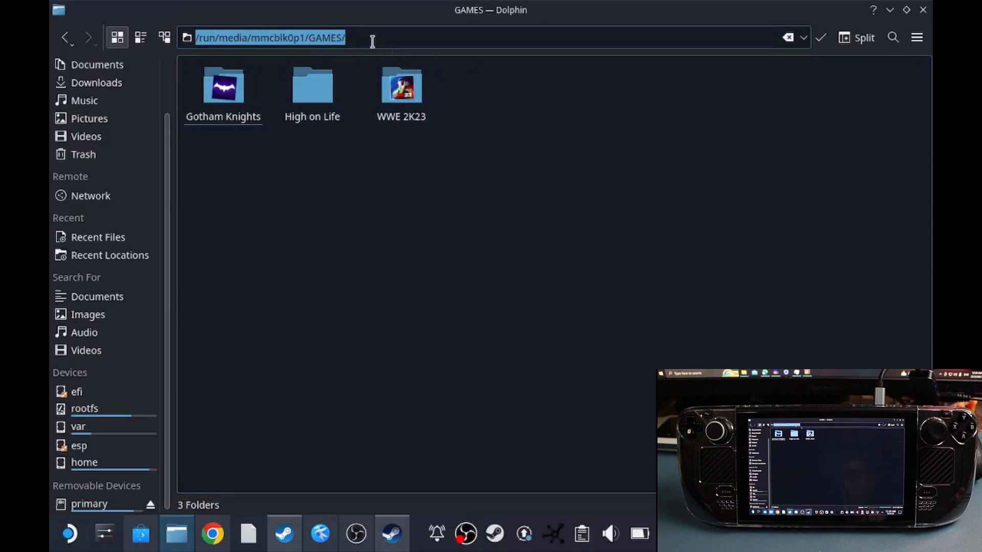
right_click(302, 38)
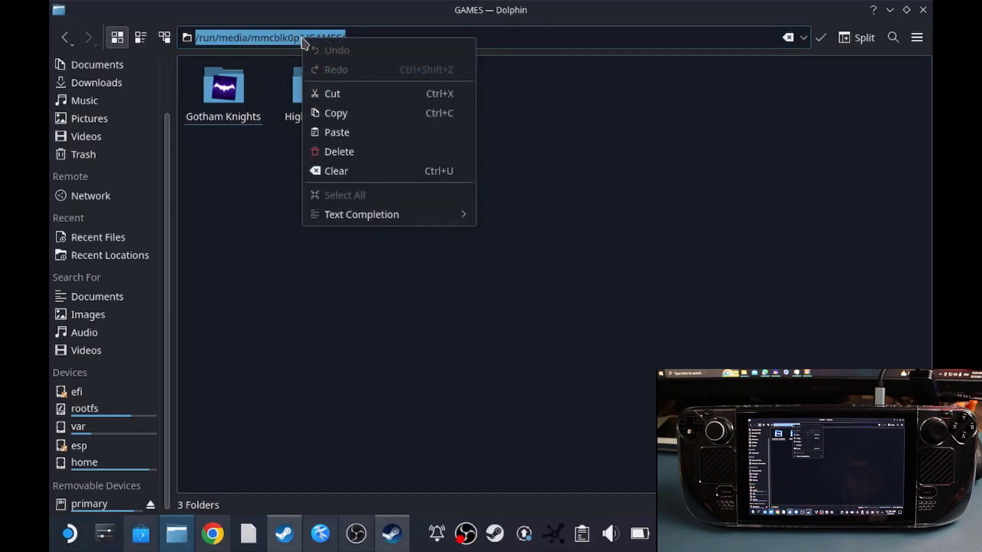
left_click(364, 120)
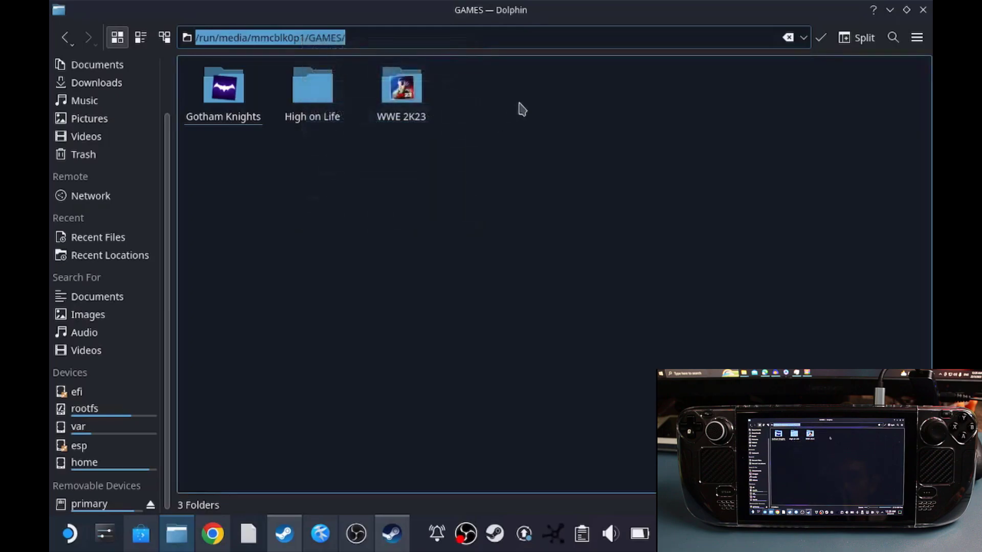
left_click(890, 10)
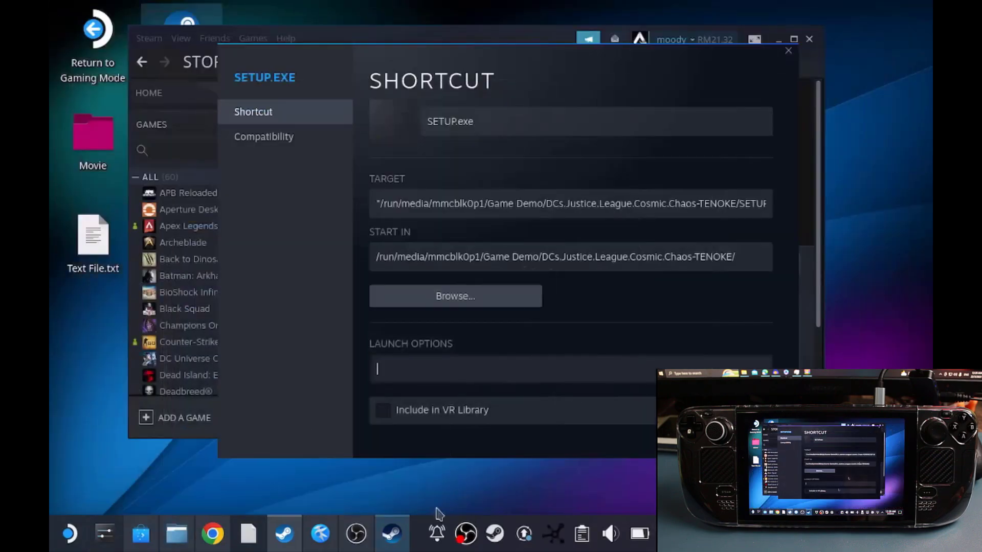
left_click(320, 533)
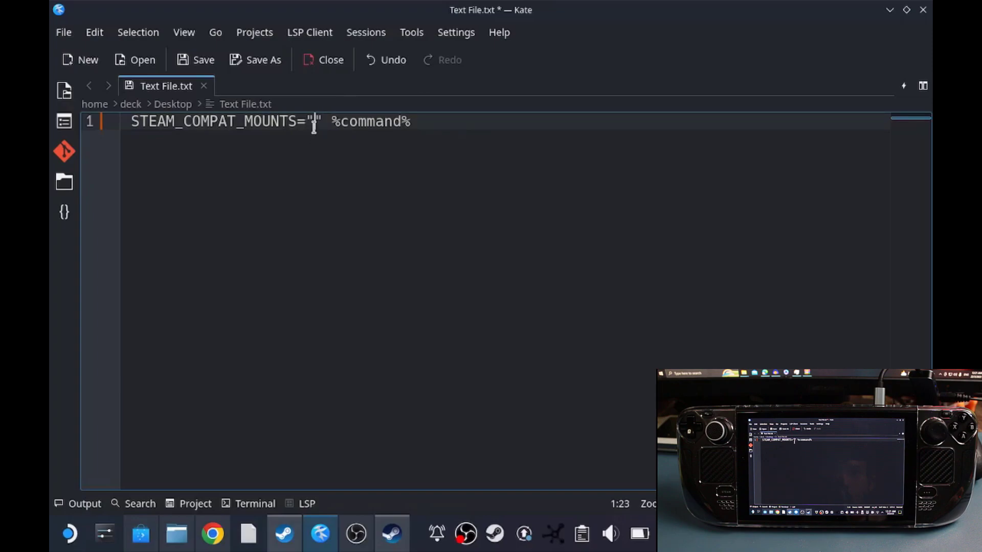
right_click(334, 123)
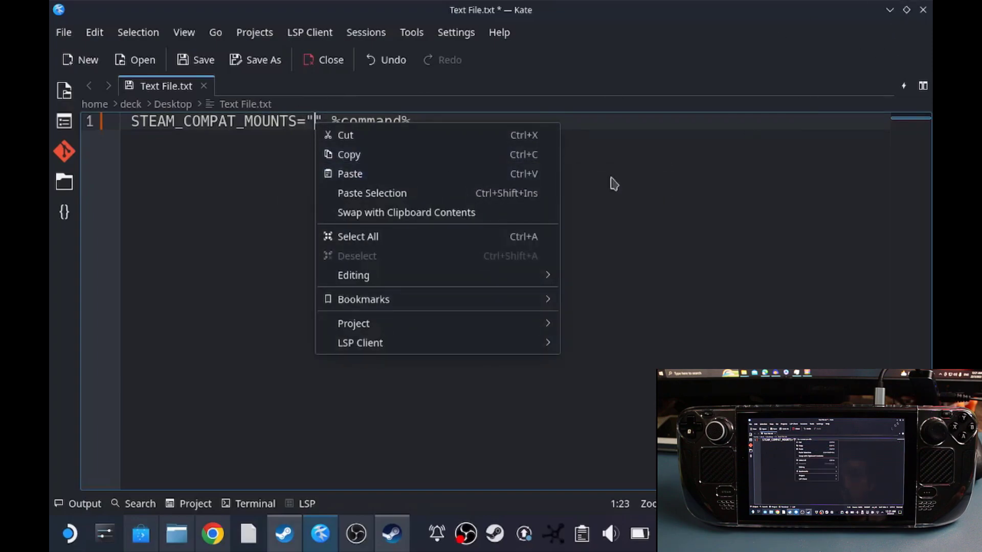
left_click(890, 9)
left_click(890, 10)
right_click(73, 395)
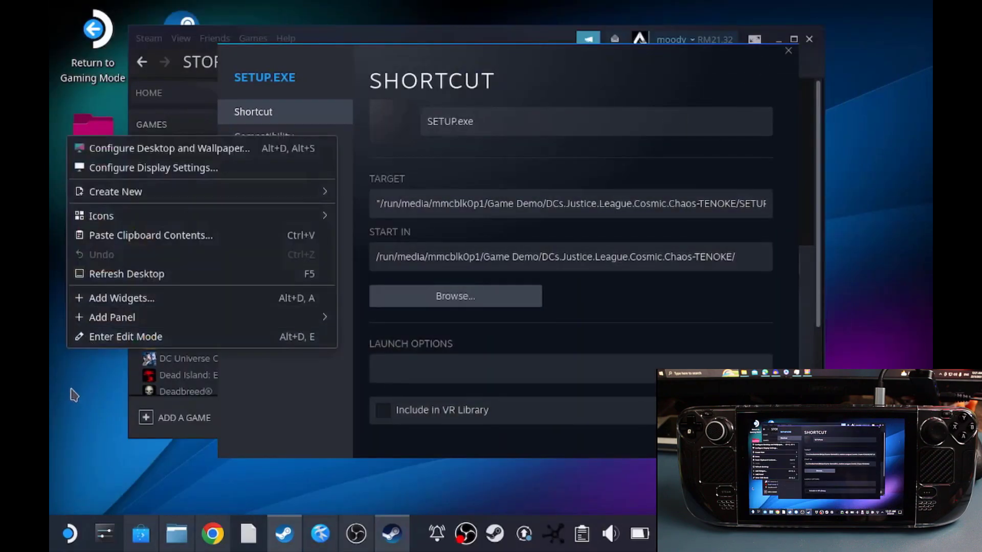
left_click(77, 384)
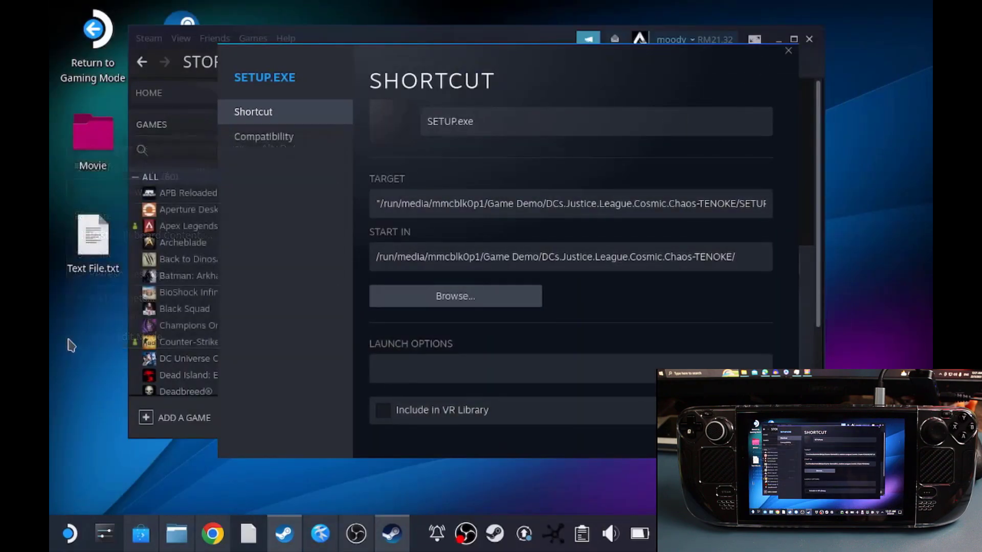
right_click(78, 310)
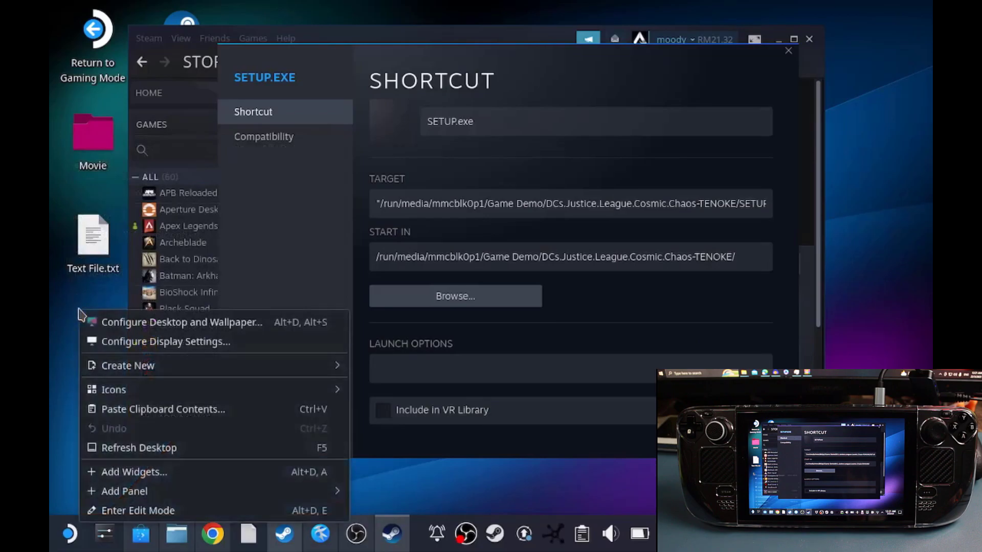
mouse_move(147, 380)
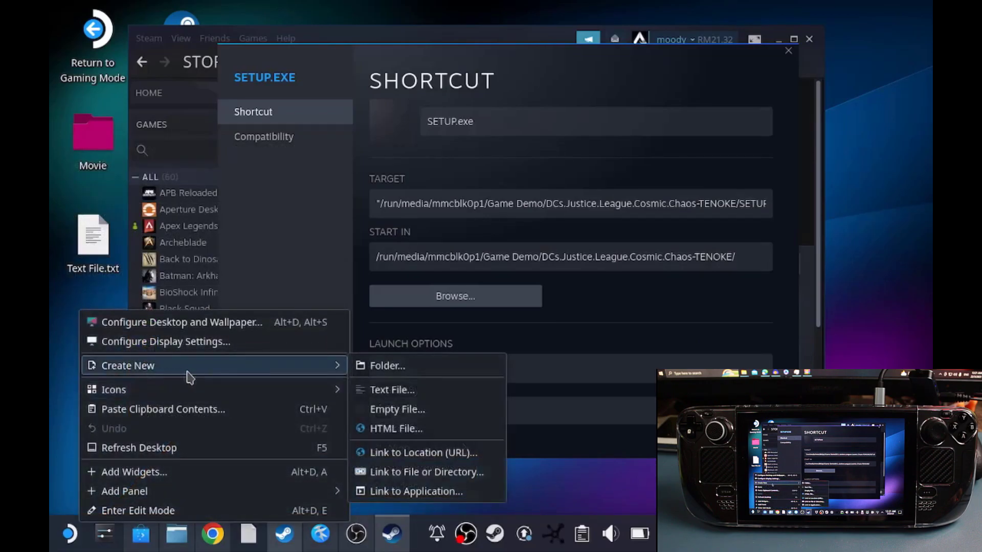
left_click(440, 393)
left_click(531, 254)
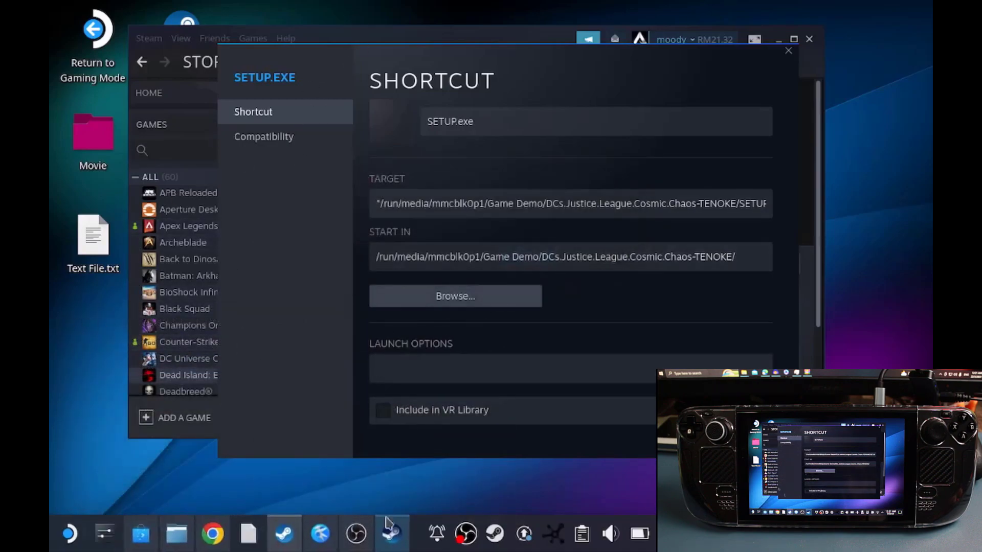
Step: Switch to Text File.txt in Kate and paste the copied GAMES path between the quotes of STEAM_COMPAT_MOUNTS=""
left_click(320, 534)
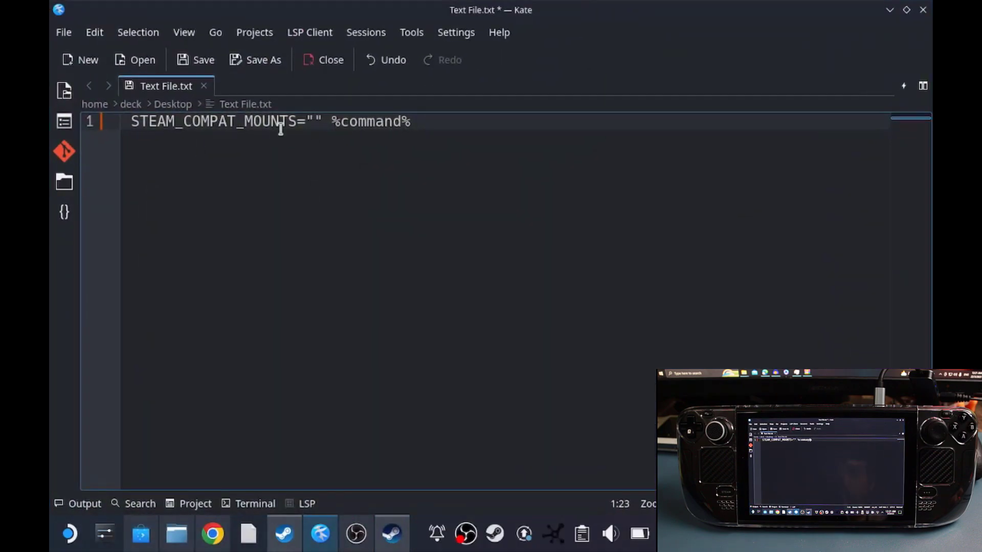
right_click(317, 124)
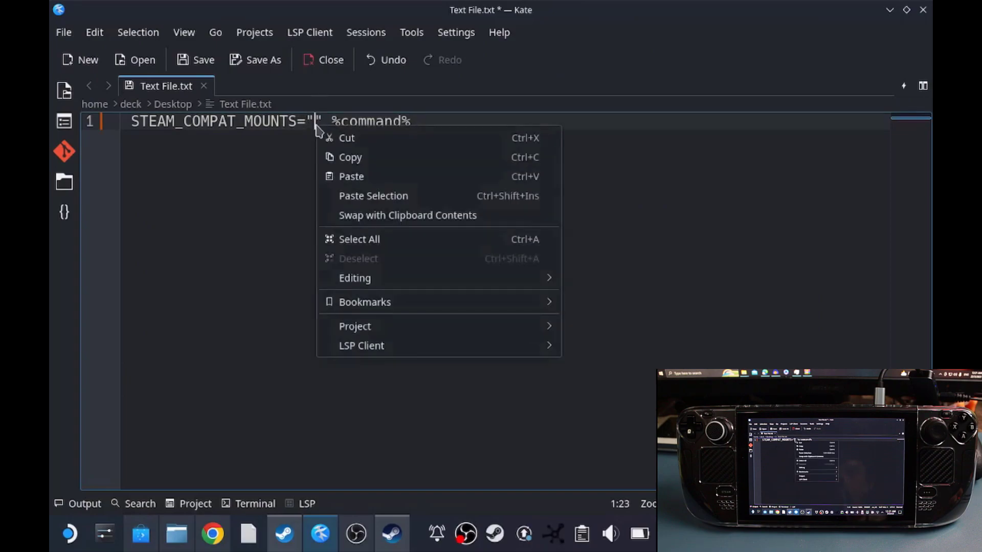
left_click(353, 177)
left_click(668, 123)
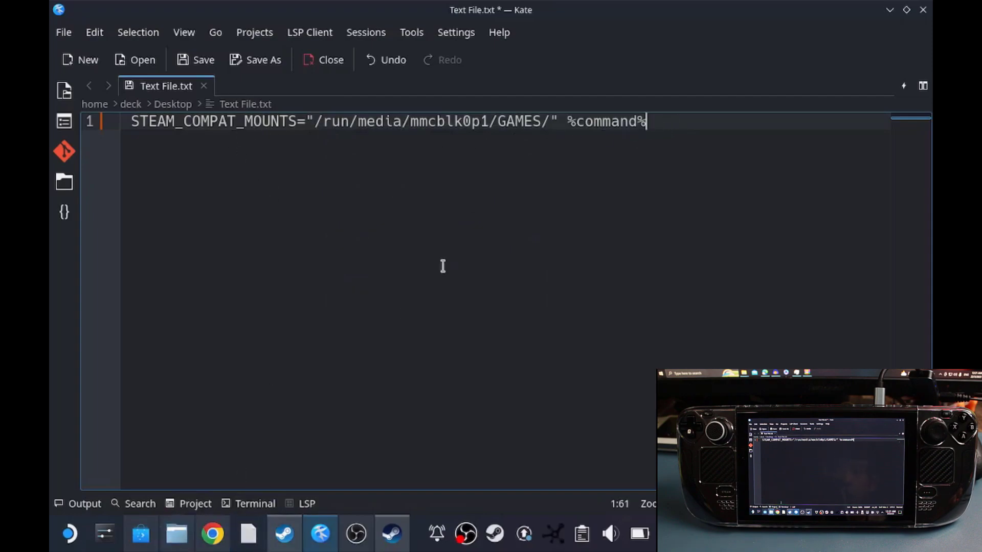
Step: Copy the whole STEAM_COMPAT_MOUNTS="/run/media/mmcblk0p1/GAMES/" %command% line and minimize Kate
mouse_move(132, 122)
left_mouse_down()
mouse_move(180, 122)
mouse_move(140, 123)
left_mouse_up()
left_click(563, 121)
left_click_drag(700, 125, 102, 121)
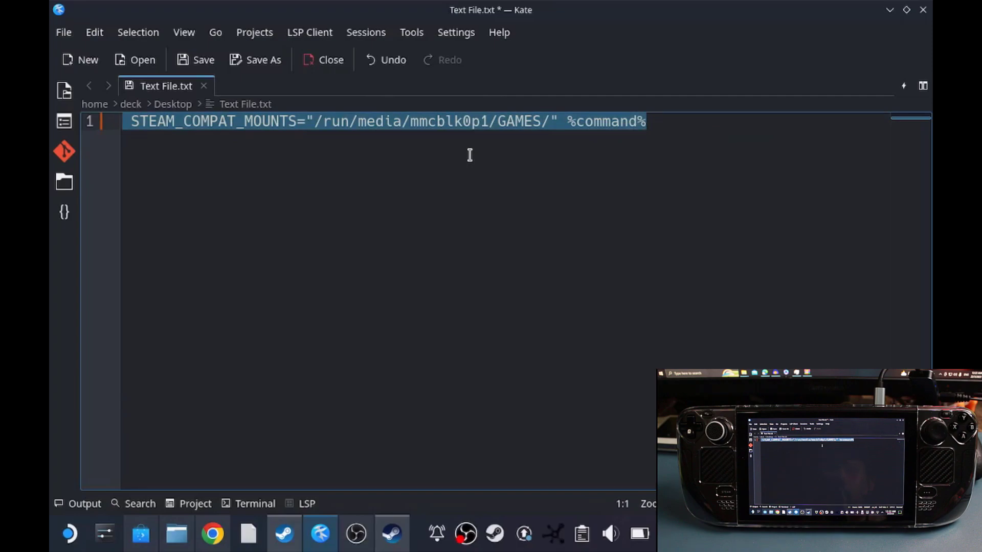
left_click(446, 121)
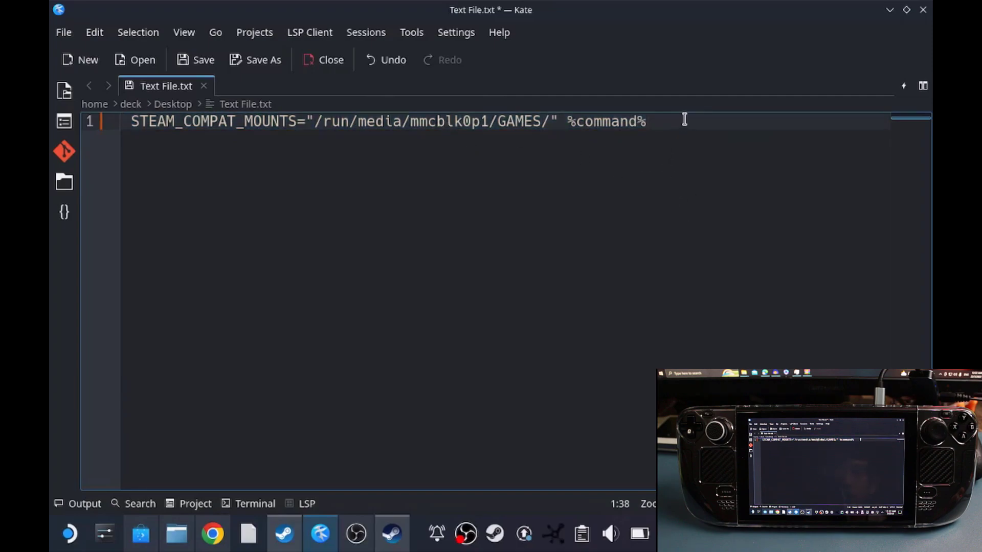
left_click_drag(684, 119, 122, 121)
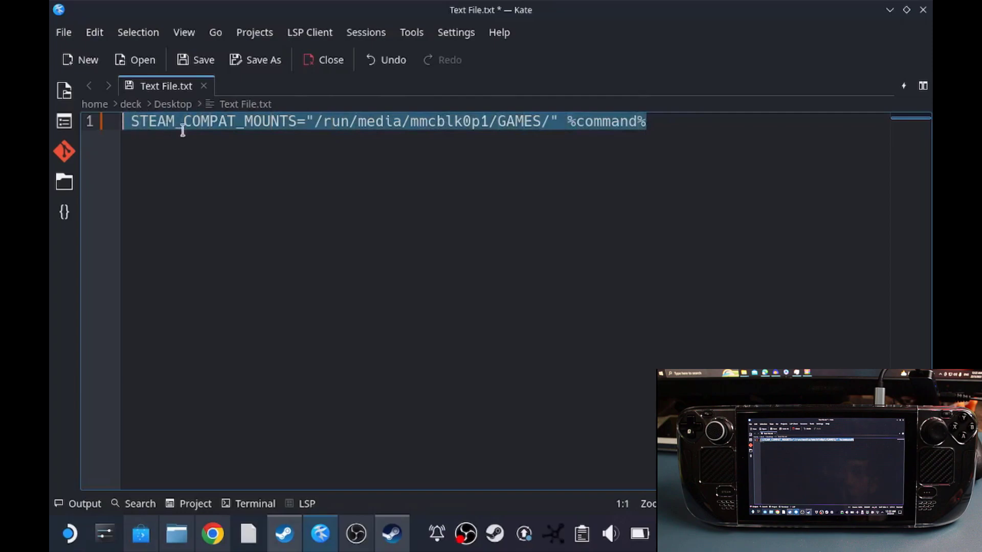
right_click(364, 126)
left_click(421, 158)
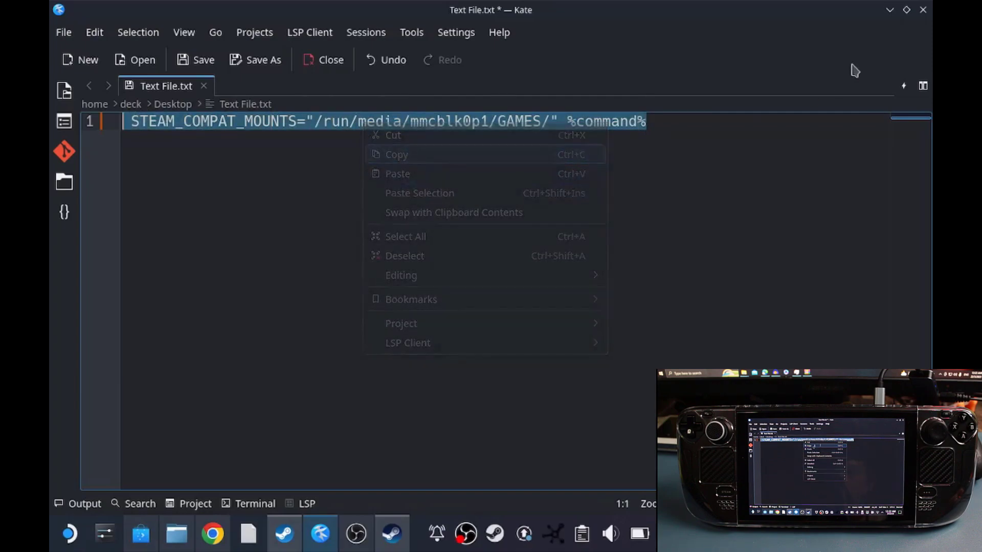
left_click(889, 9)
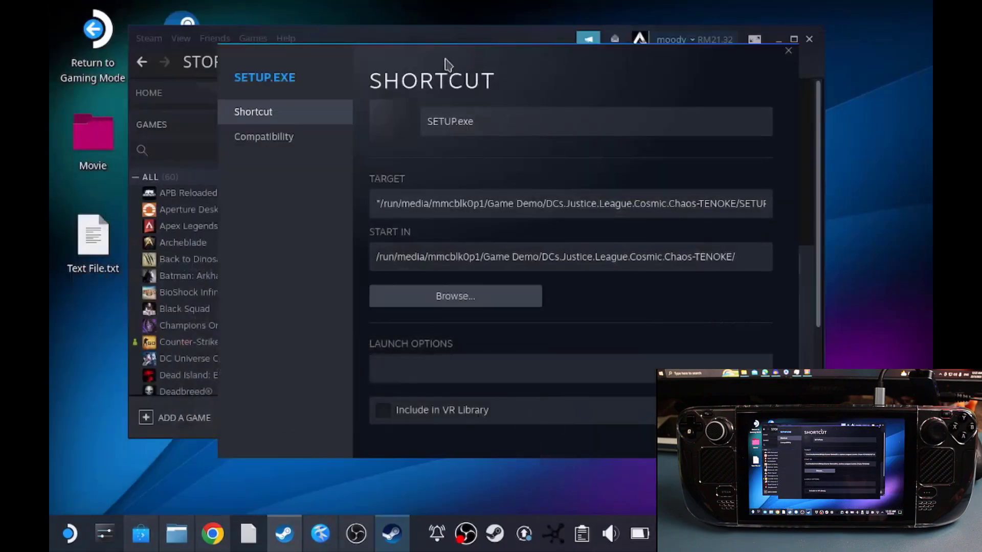
Step: Set the SETUP.exe shortcut's launch options to STEAM_COMPAT_MOUNTS="/run/media/mmcblk0p1/GAMES/" %command%
left_click(434, 372)
key("ctrl+v")
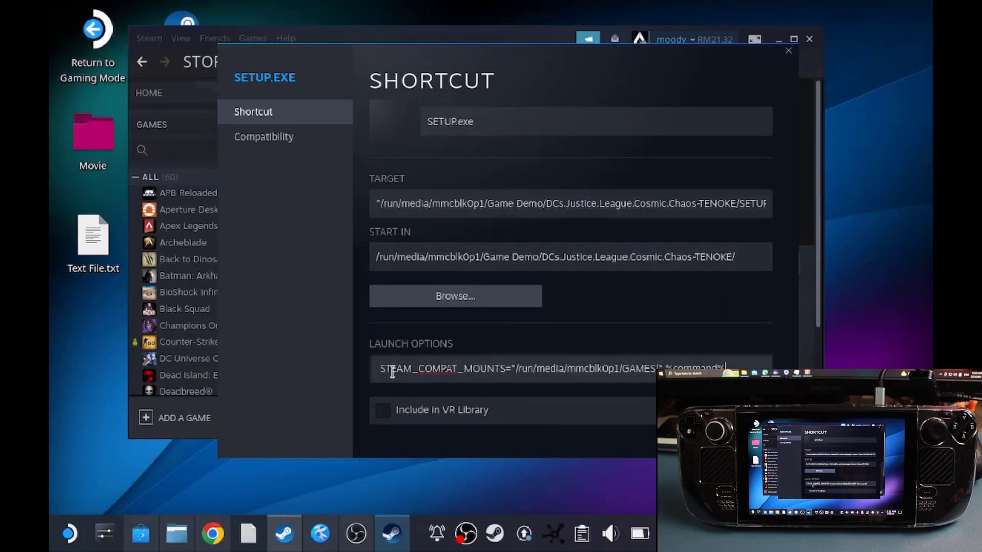
key("shift+Right")
key("shift+Right")
key("shift+Right")
key("shift+Right")
key("shift+Right")
key("shift+Right")
key("shift+Right")
key("shift+Right")
key("shift+Right")
left_click(757, 368, "shift")
left_click(464, 372)
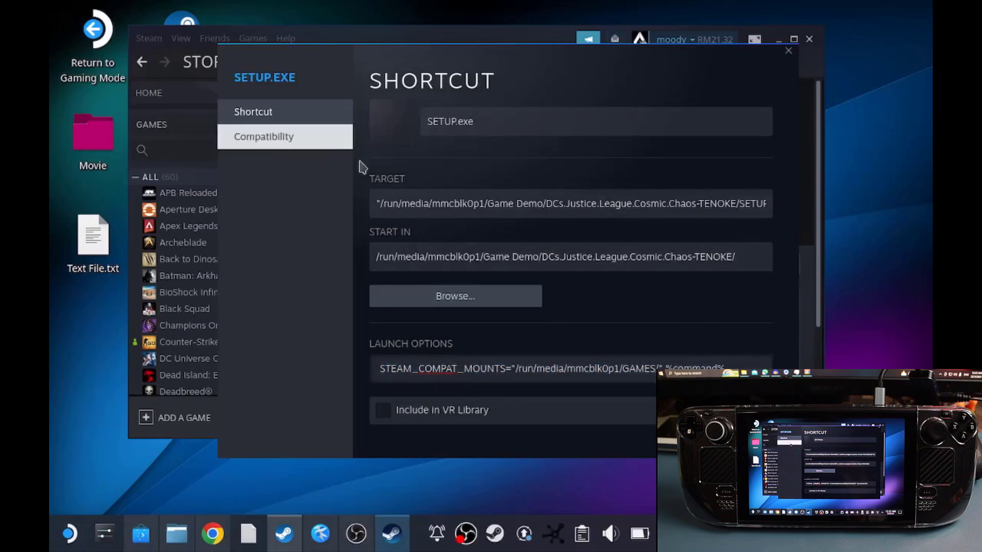
Step: Force the SETUP.exe shortcut to use the Proton Experimental compatibility tool and close its properties
left_click(285, 149)
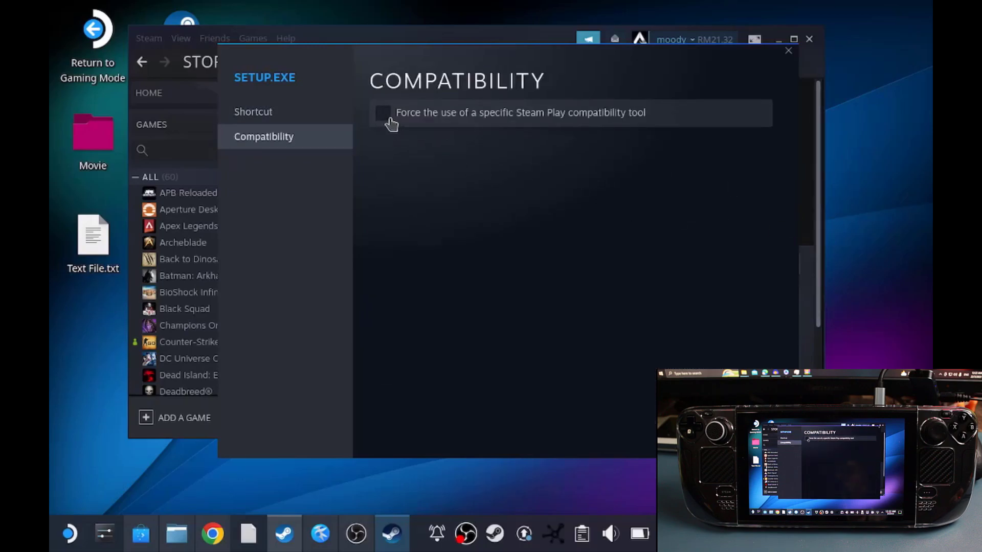
left_click(384, 114)
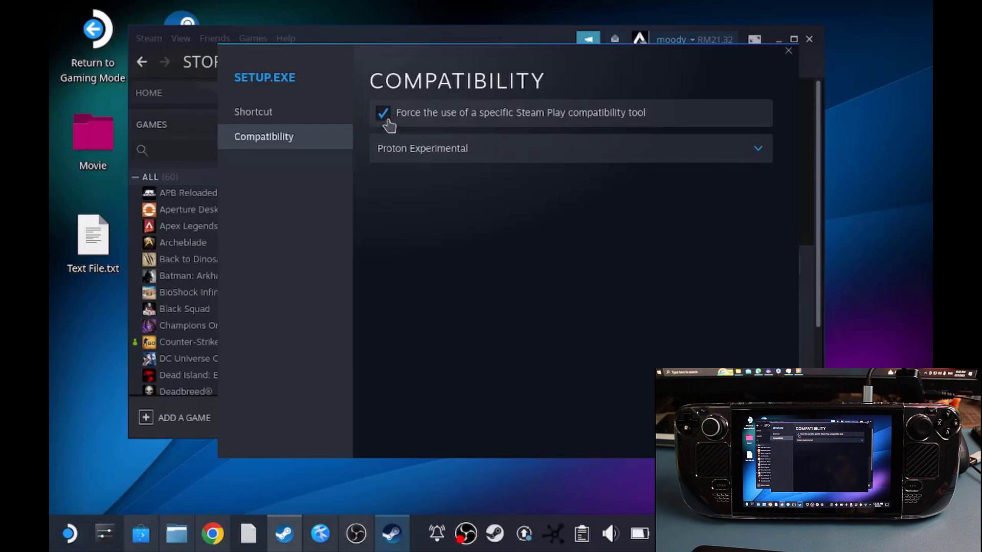
left_click(446, 159)
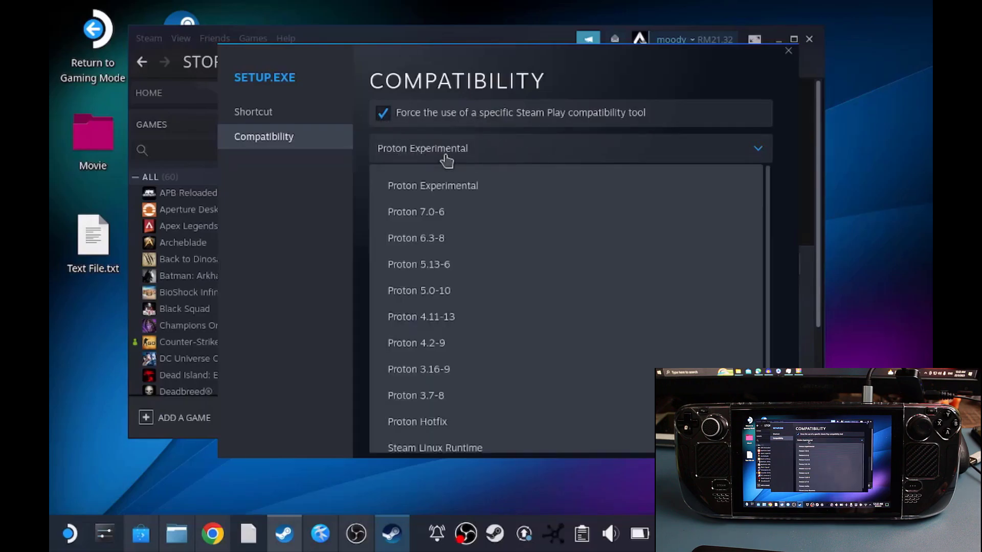
left_click(436, 213)
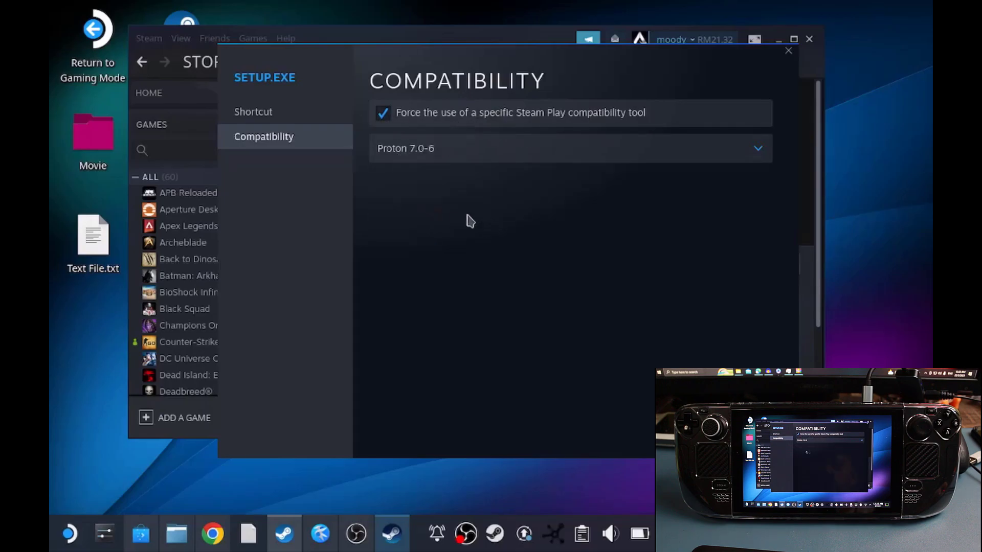
left_click(446, 154)
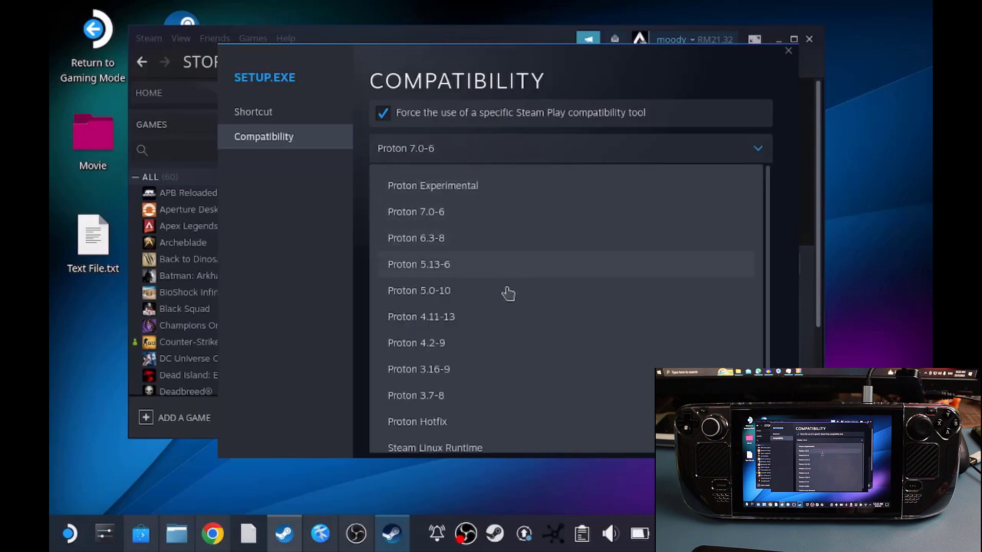
left_click(467, 188)
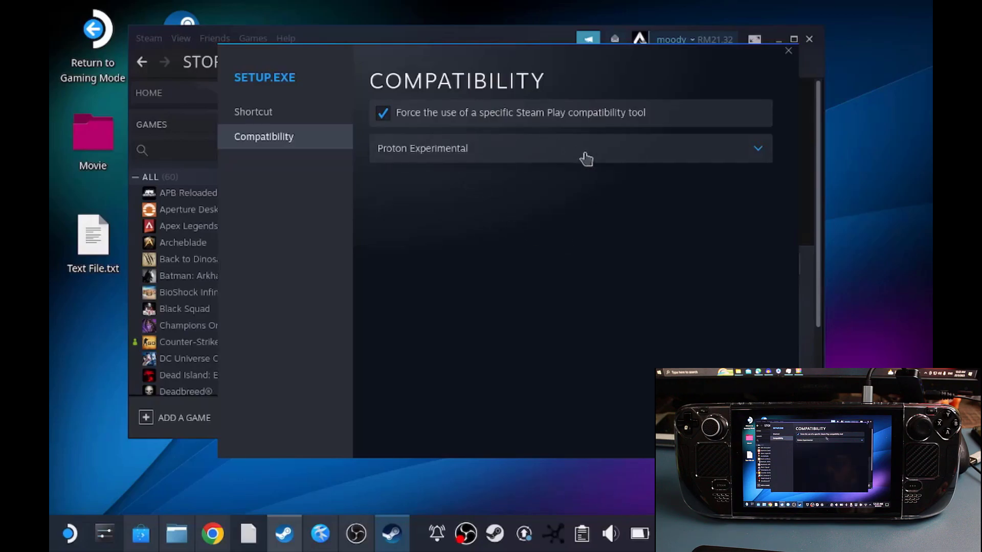
left_click(787, 51)
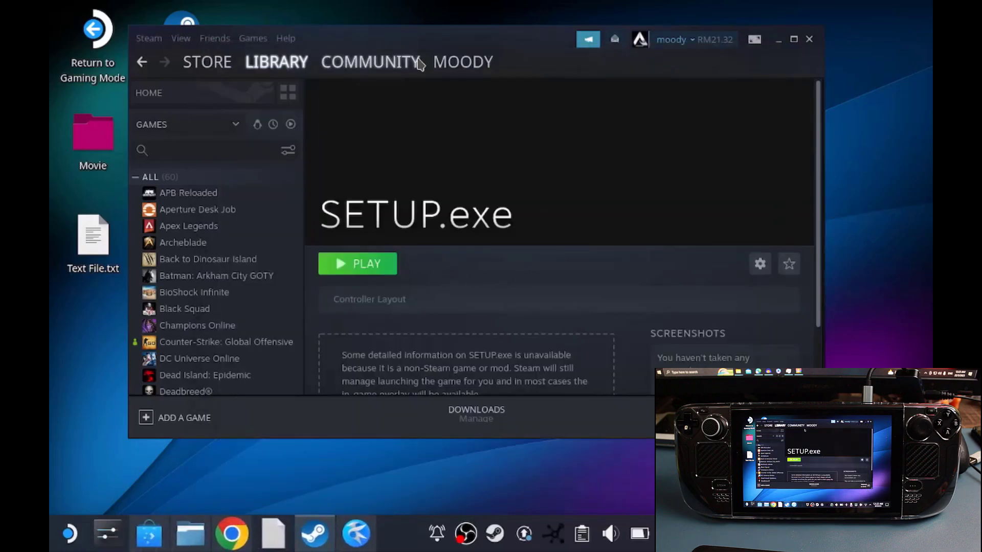
Step: Launch SETUP.exe from the Steam library, minimize Steam, and reposition the installer window on the desktop
left_click_drag(426, 41, 467, 43)
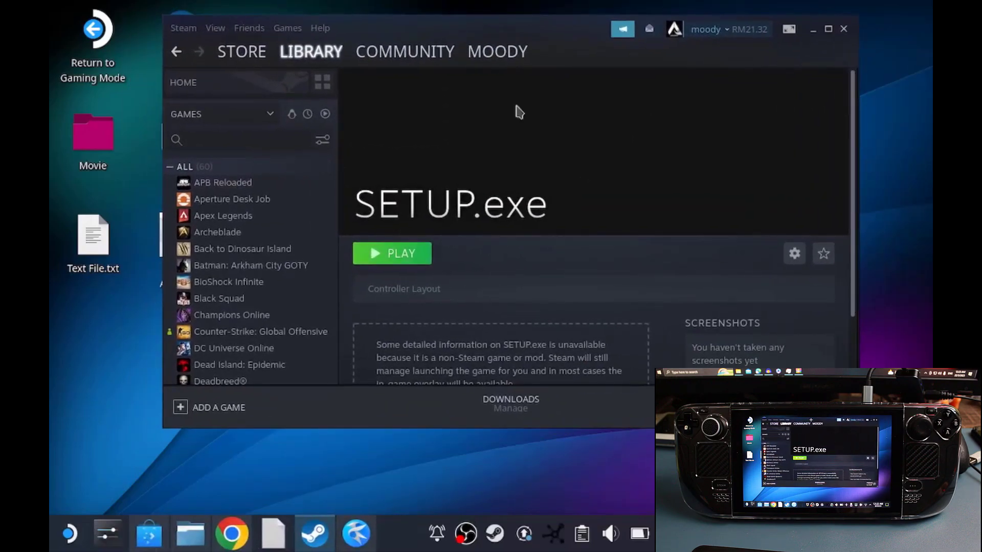
left_click(411, 264)
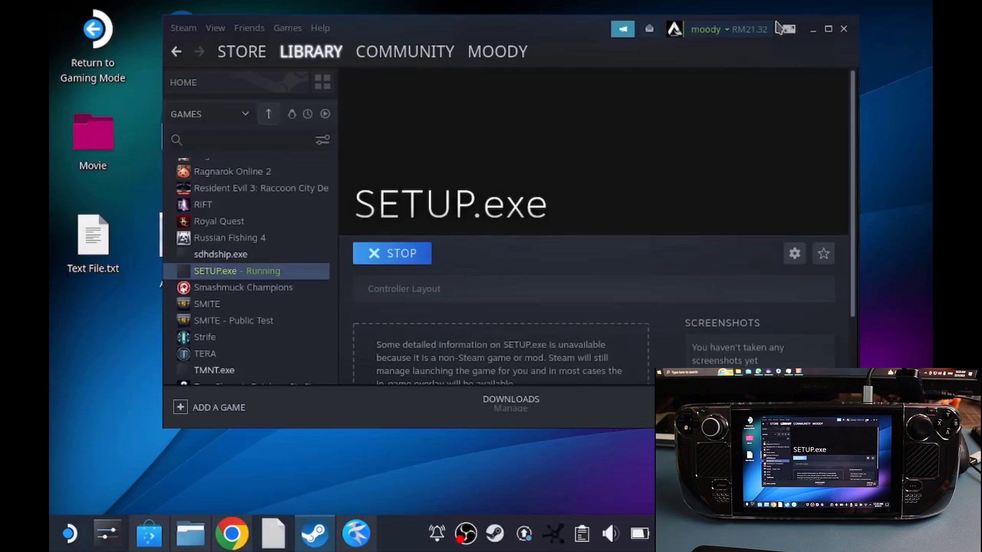
left_click(813, 30)
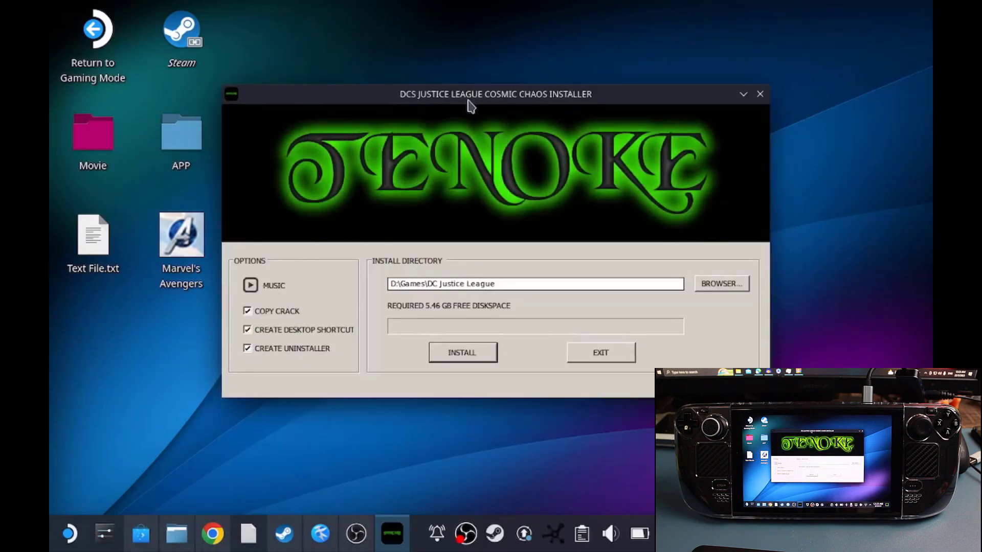
left_click_drag(467, 100, 503, 74)
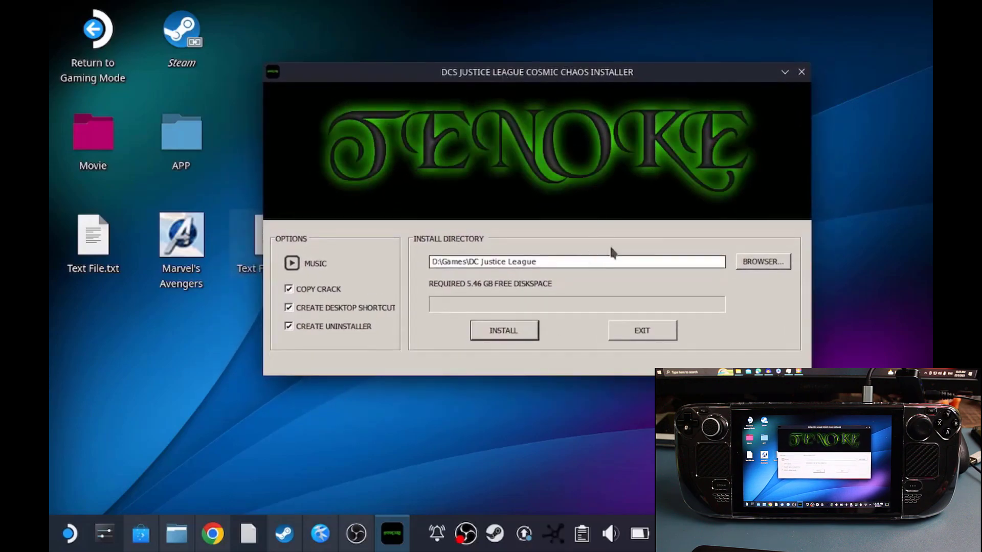
Step: Set the install directory to D:\GAMES\DC Justice League by choosing the GAMES folder on the D: drive
left_click(759, 264)
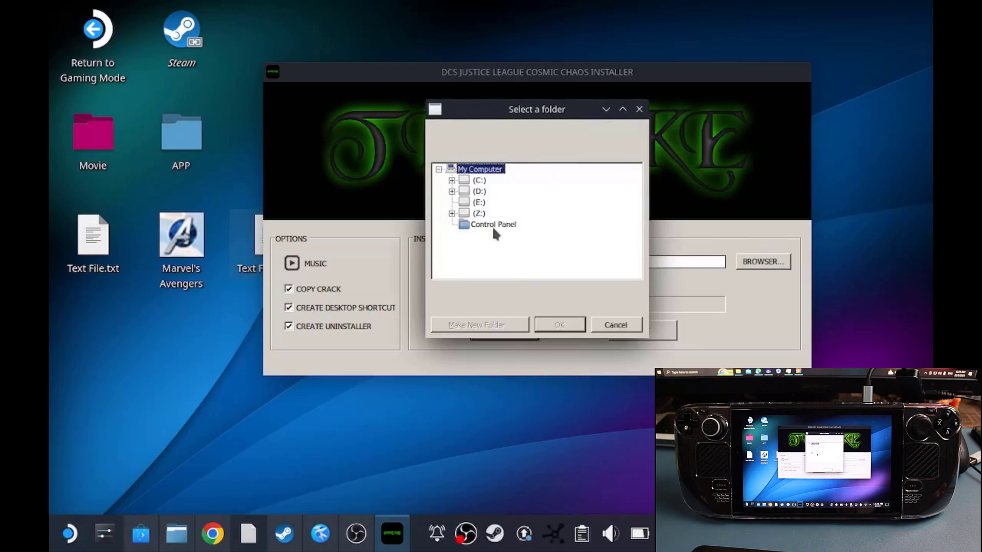
left_click(452, 192)
left_click(452, 192)
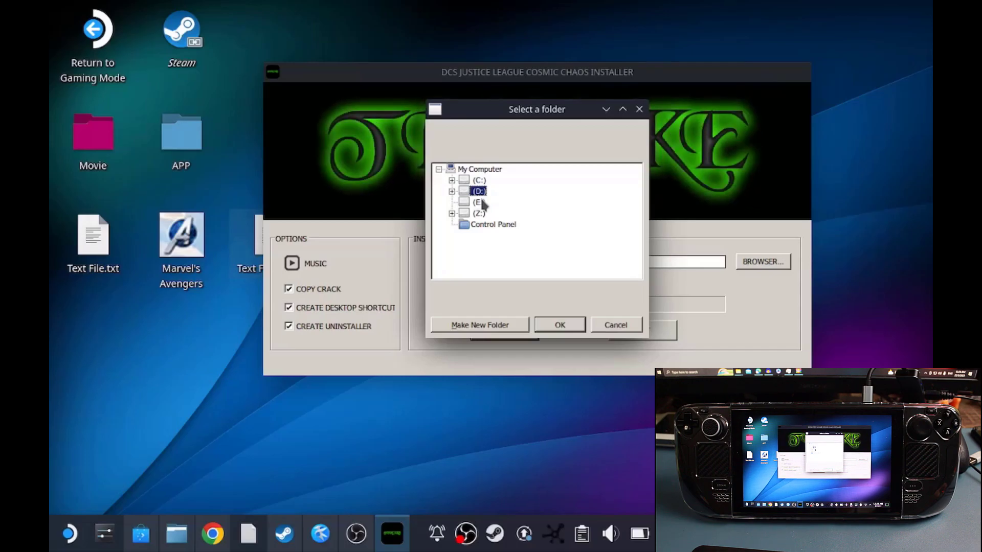
left_click(451, 192)
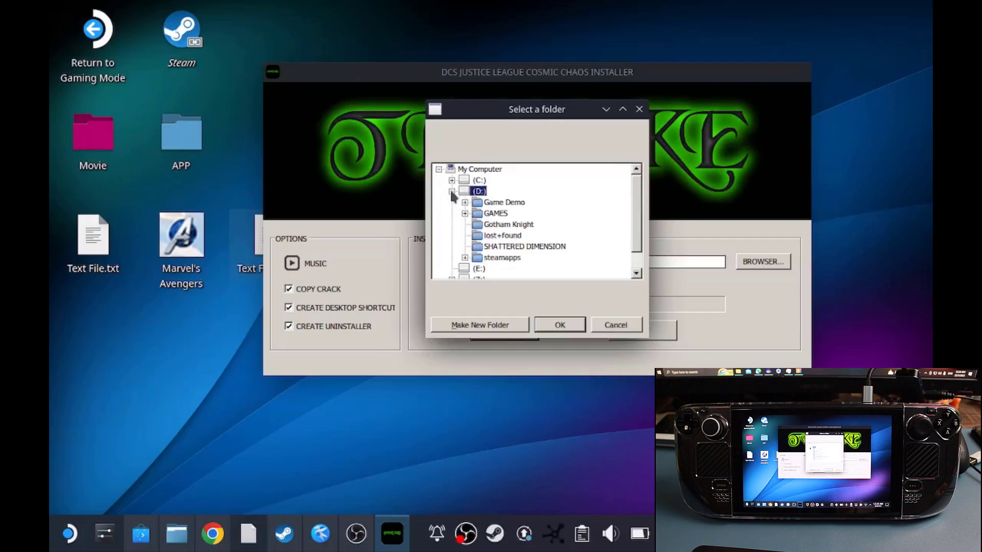
left_click(494, 215)
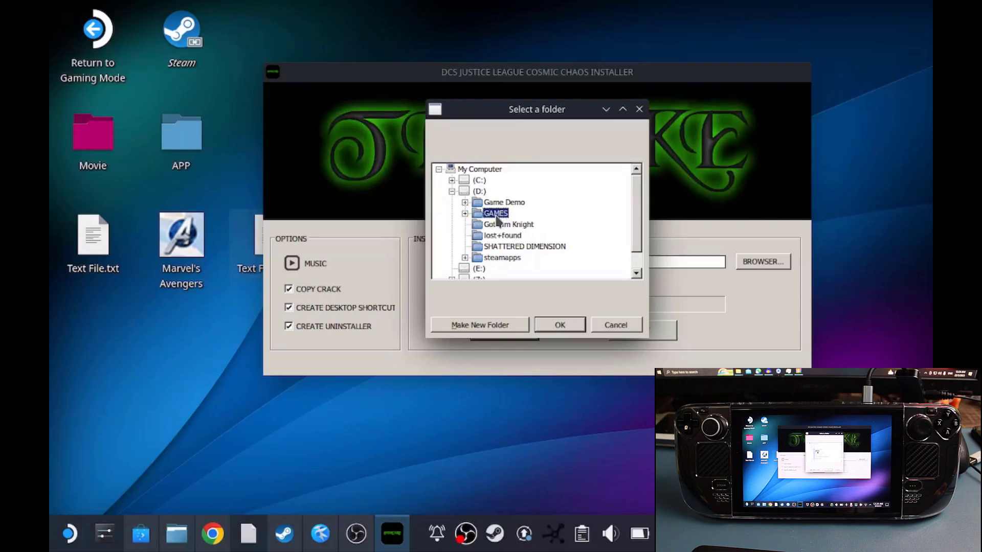
left_click(560, 327)
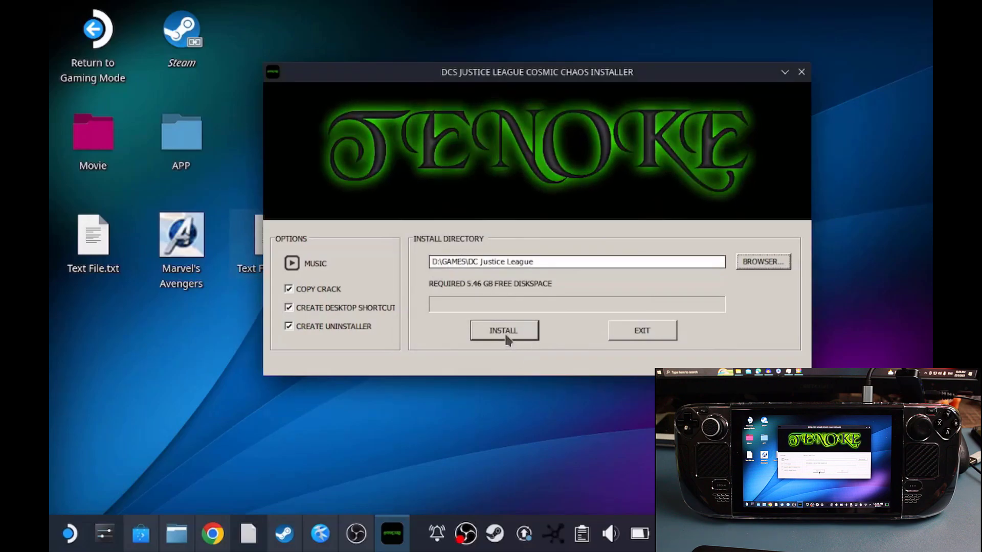
Step: Install DC's Justice League: Cosmic Chaos with the current options and dismiss the completion dialog
left_click(504, 332)
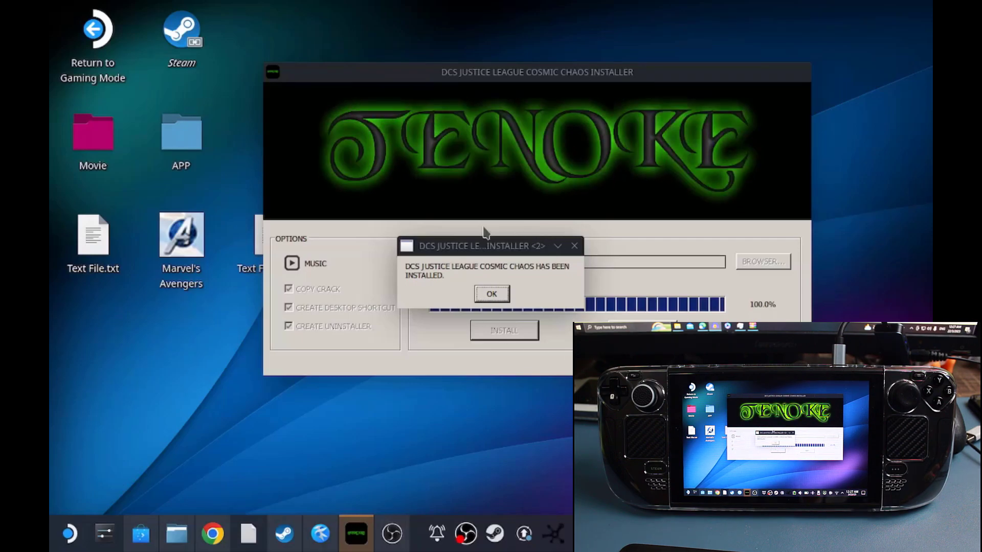
left_click_drag(469, 254, 563, 210)
left_click(585, 251)
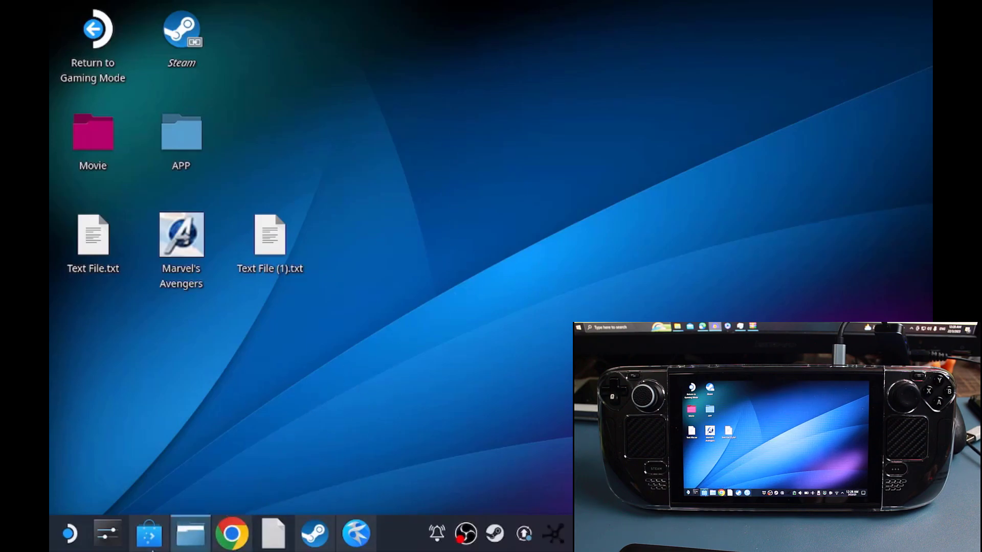
left_click(190, 533)
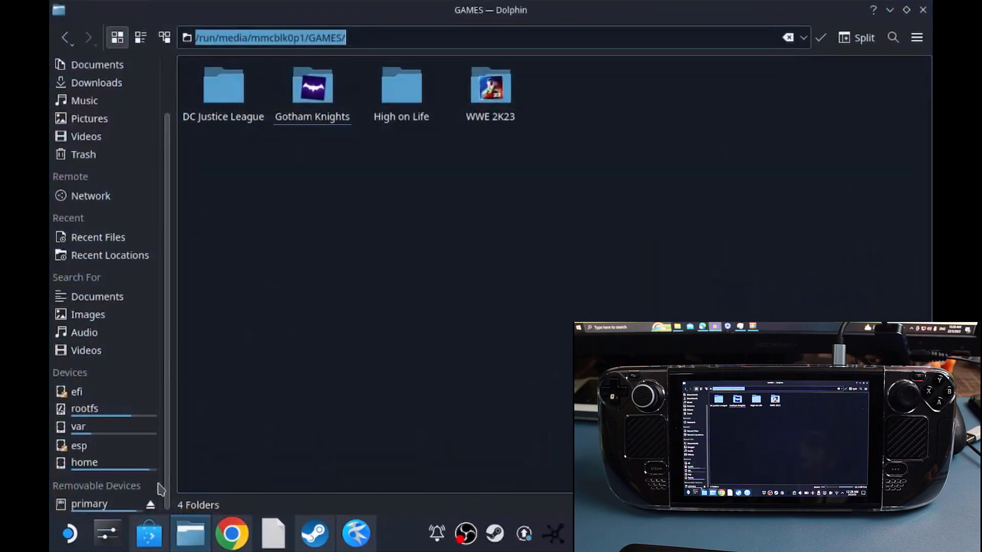
left_click(124, 506)
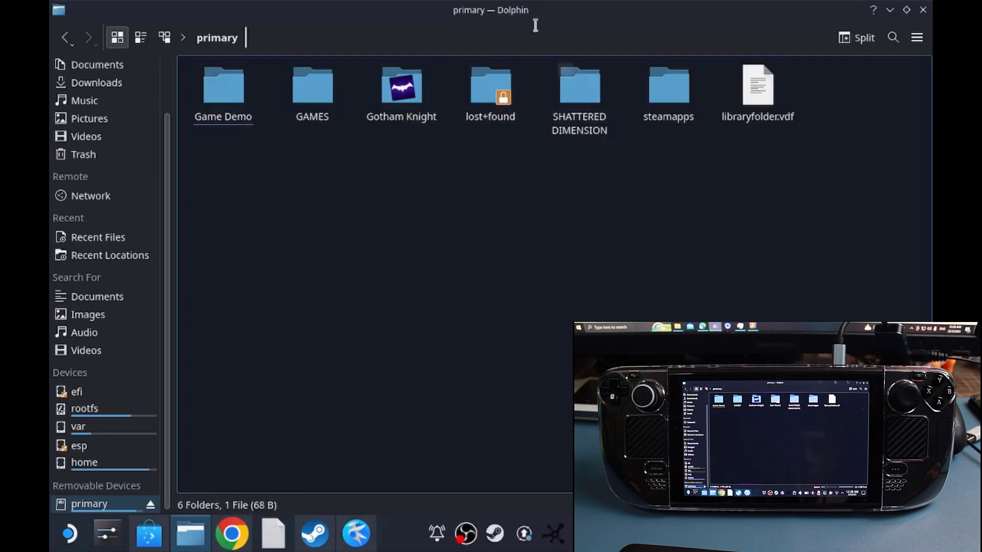
left_click(923, 9)
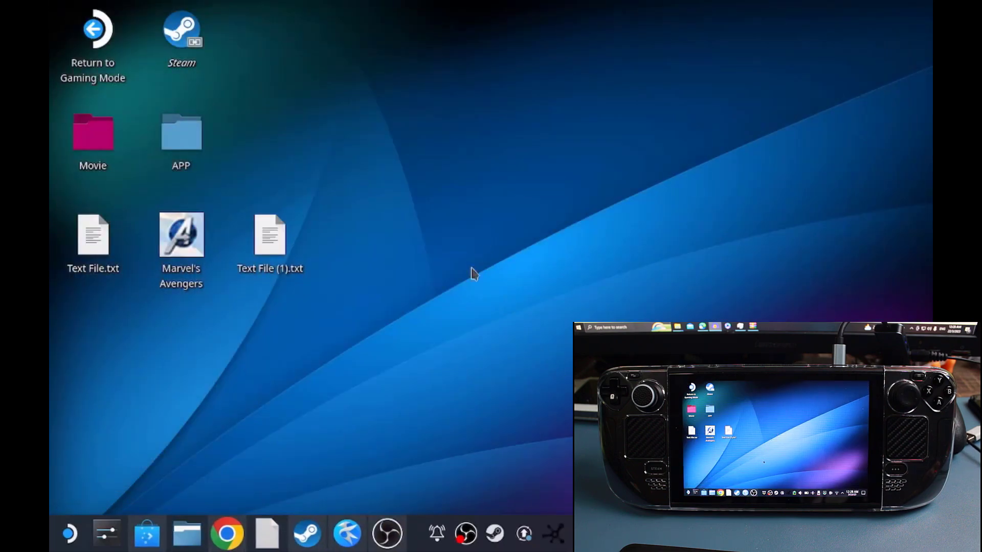
right_click(489, 536)
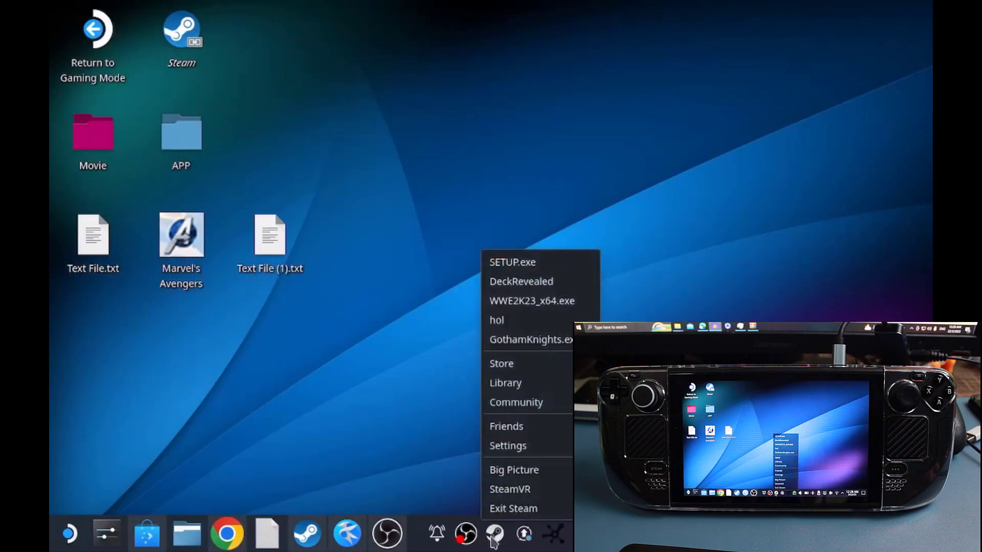
left_click(307, 539)
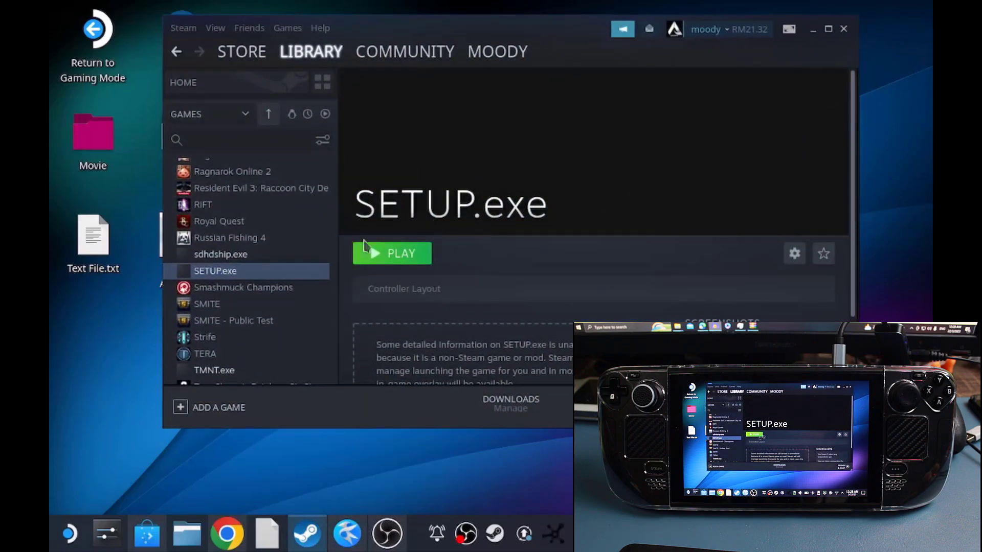
right_click(253, 278)
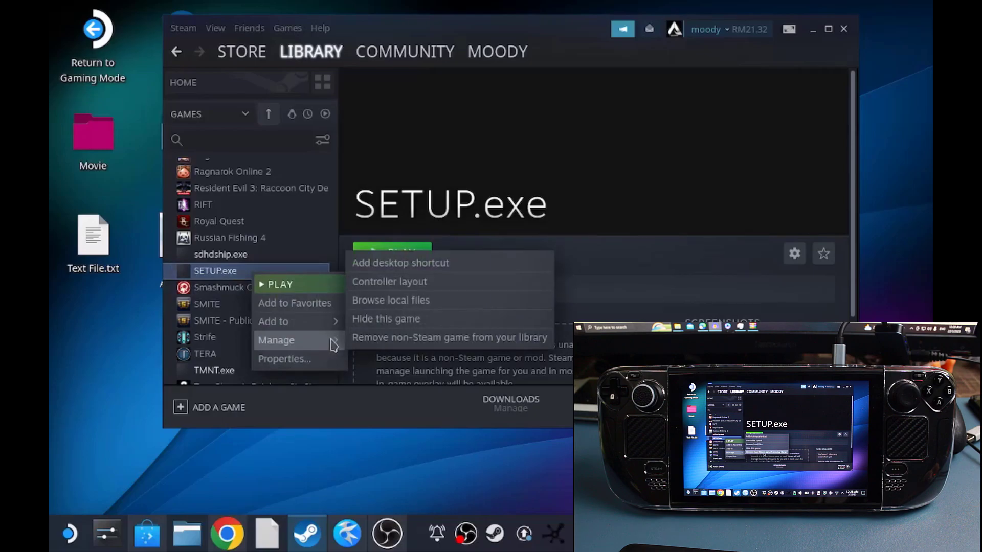
left_click(253, 249)
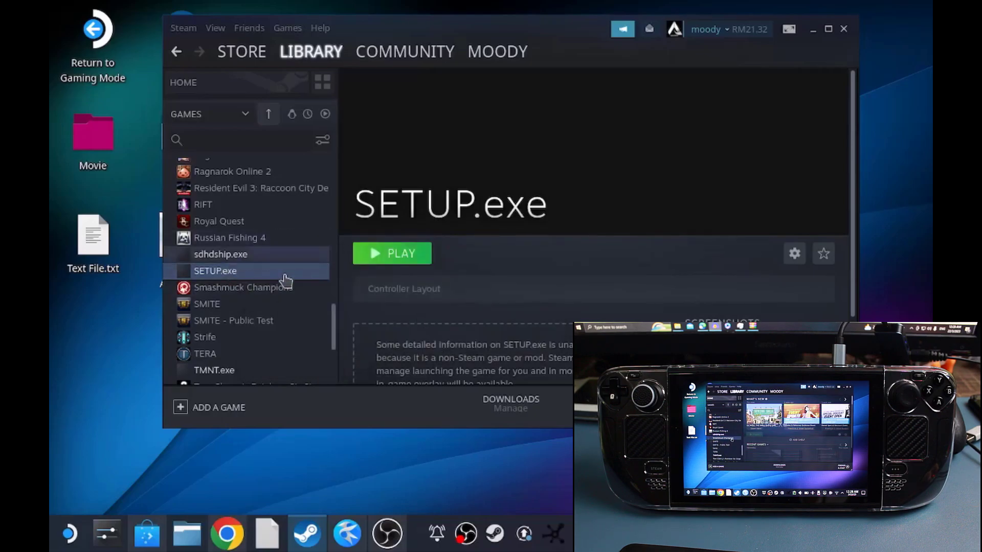
left_click(812, 32)
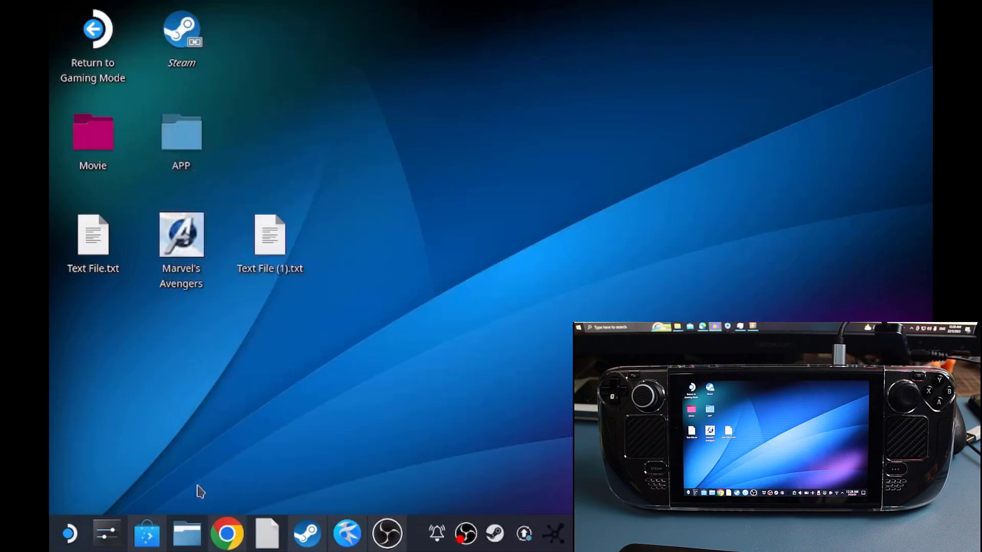
Step: Switch to the Dolphin file manager and open the DC Justice League folder inside GAMES on the primary drive
left_click(187, 543)
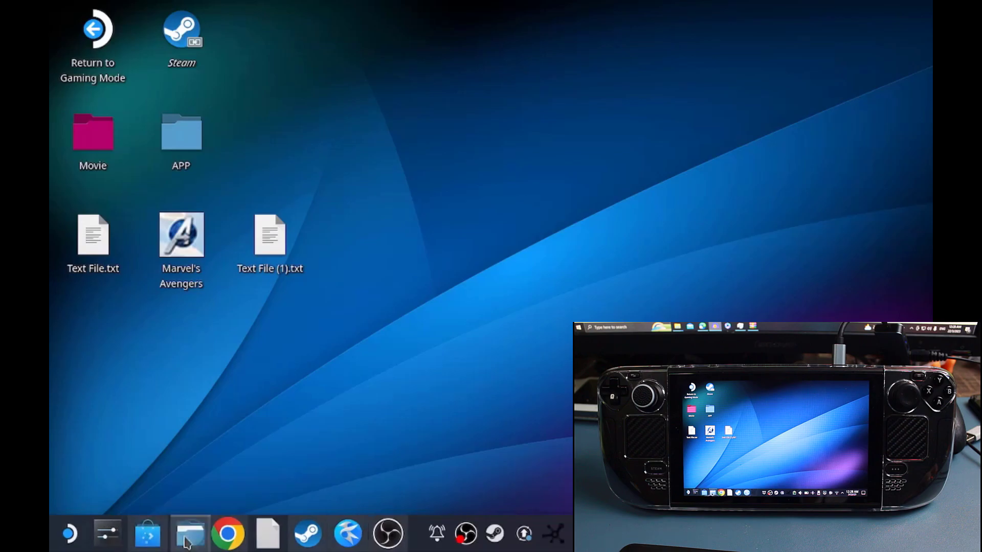
scroll(123, 357, "down", 2)
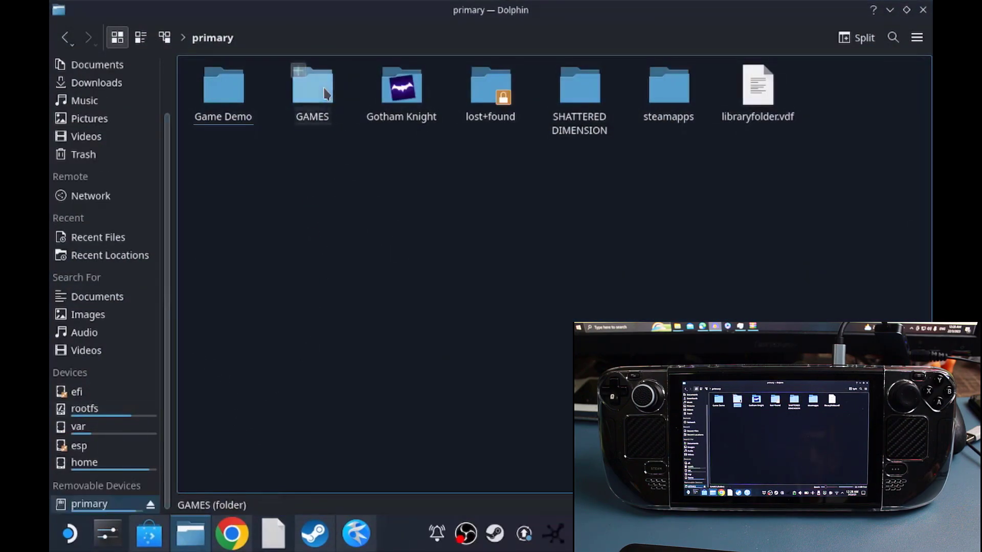
left_click(317, 92)
double_click(317, 92)
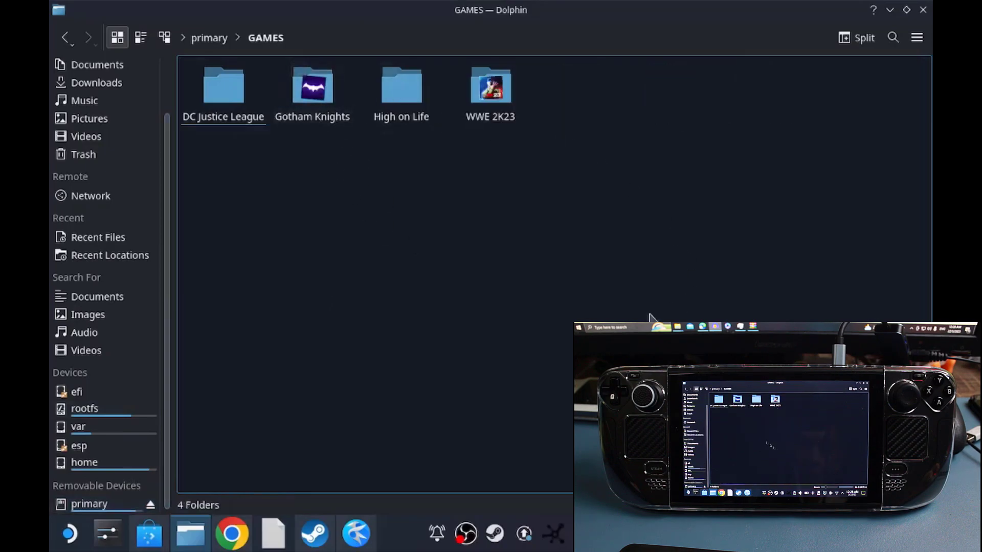
left_click(225, 110)
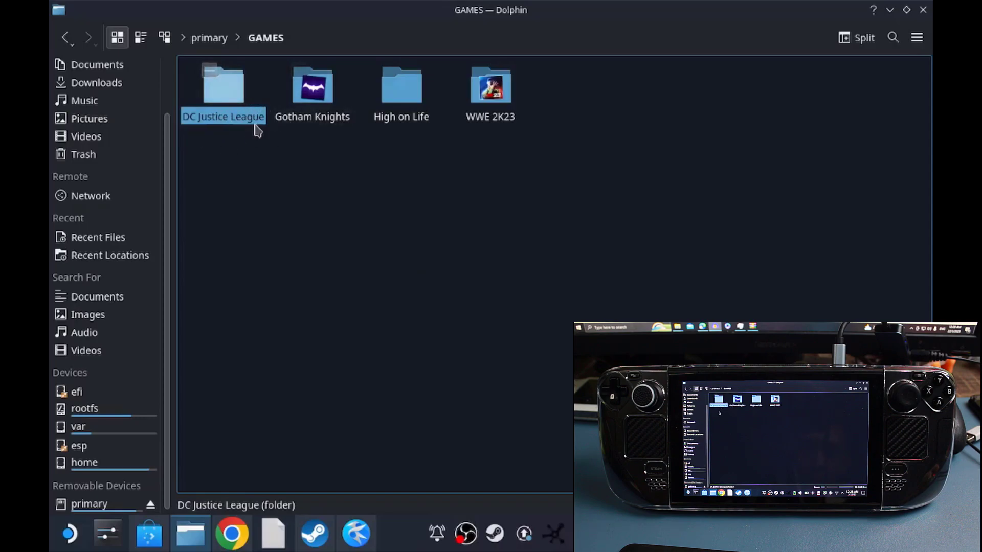
double_click(224, 86)
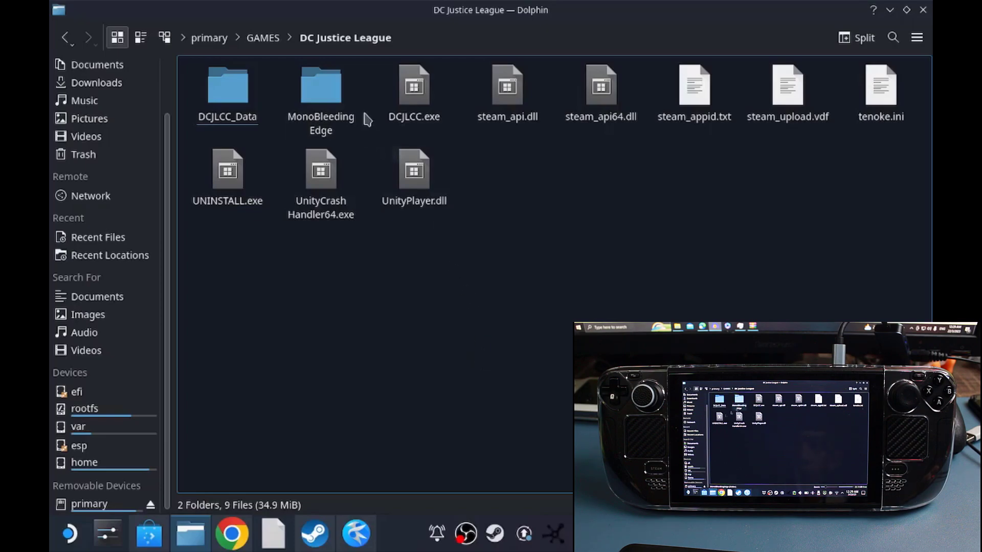
Step: Look through the installed files in the DCJLCC_Data folder and go back to the GAMES folder
left_click(228, 92)
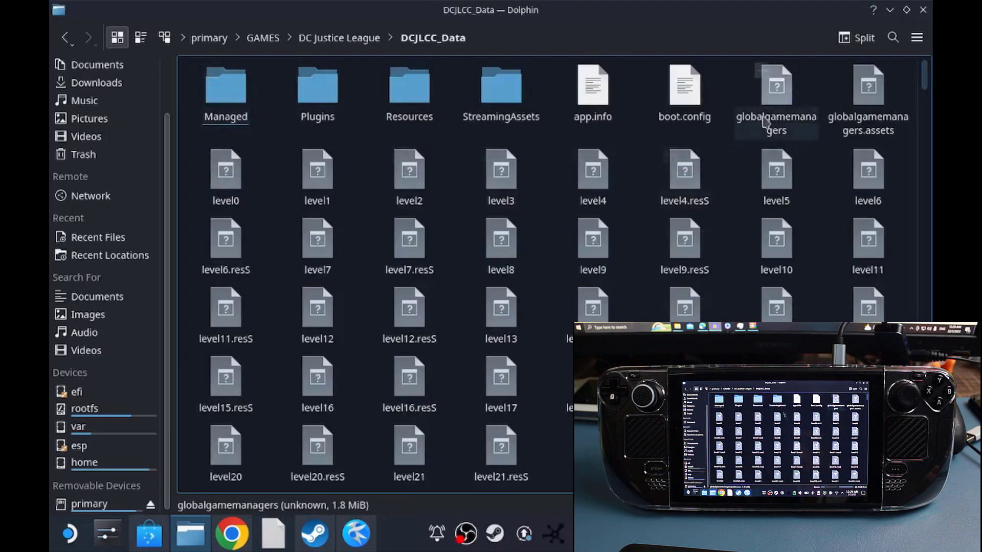
scroll(447, 219, "down", 10)
scroll(415, 251, "down", 12)
scroll(449, 256, "up", 20)
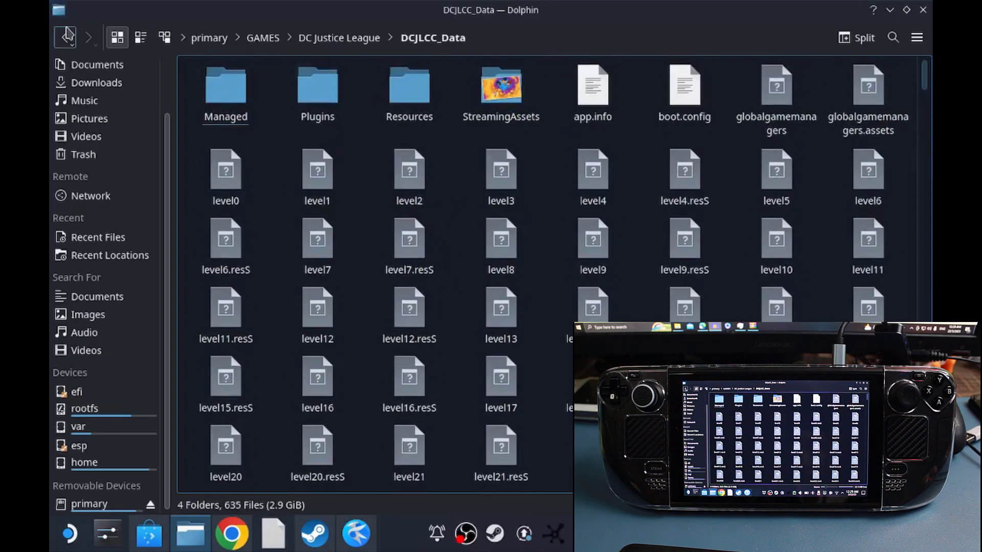
left_click(66, 36)
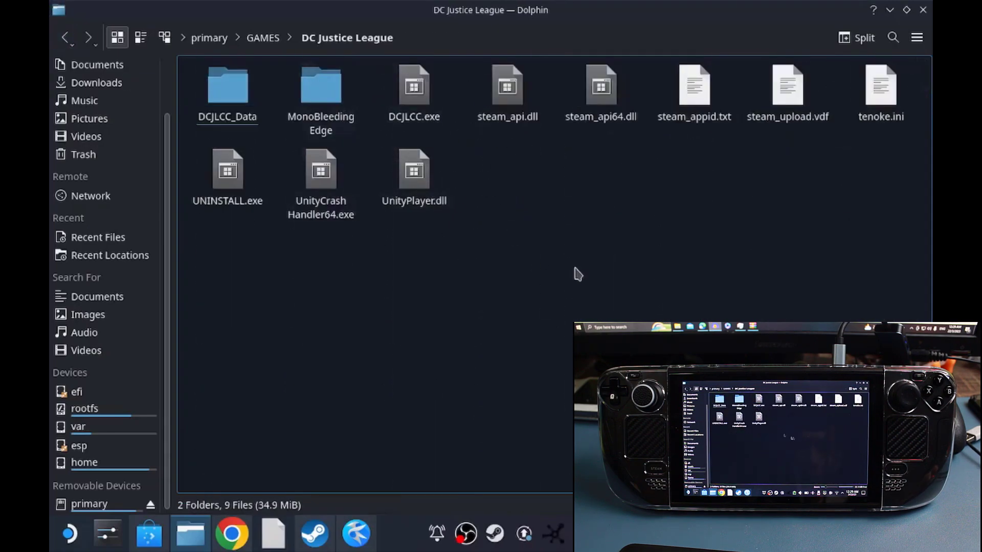
left_click(67, 37)
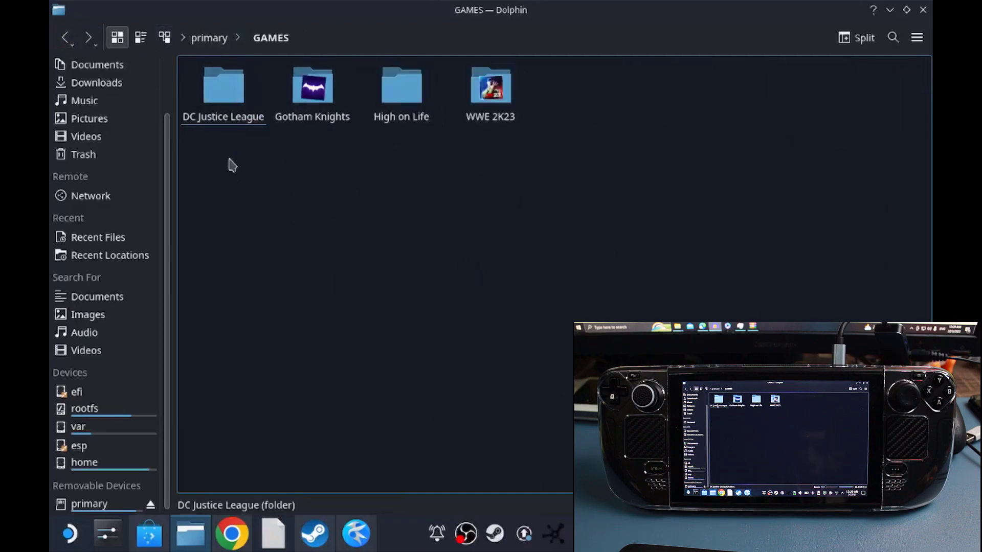
Step: Add DCJLCC.exe from the DC Justice League folder to Steam as a non-Steam game and minimize the file manager
left_click(223, 90)
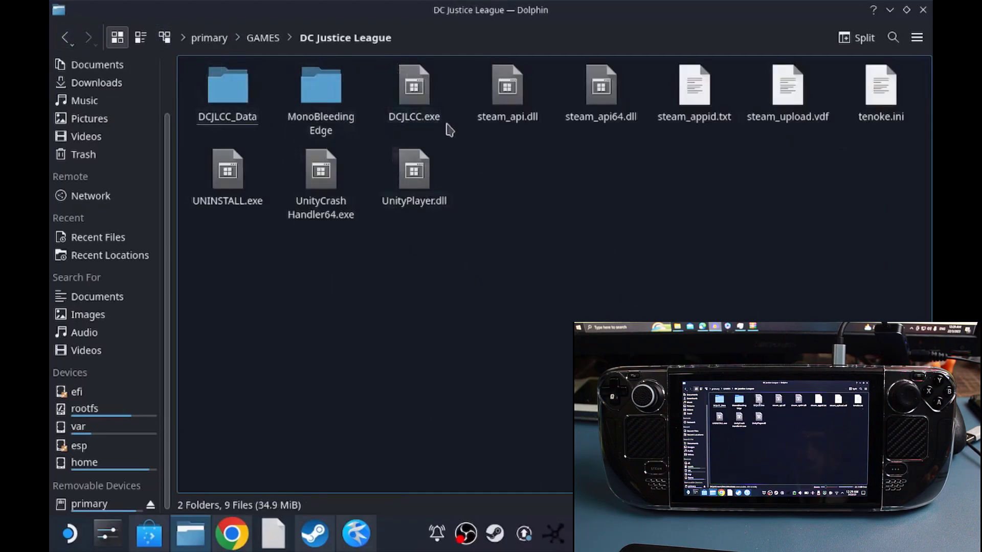
left_click(428, 118)
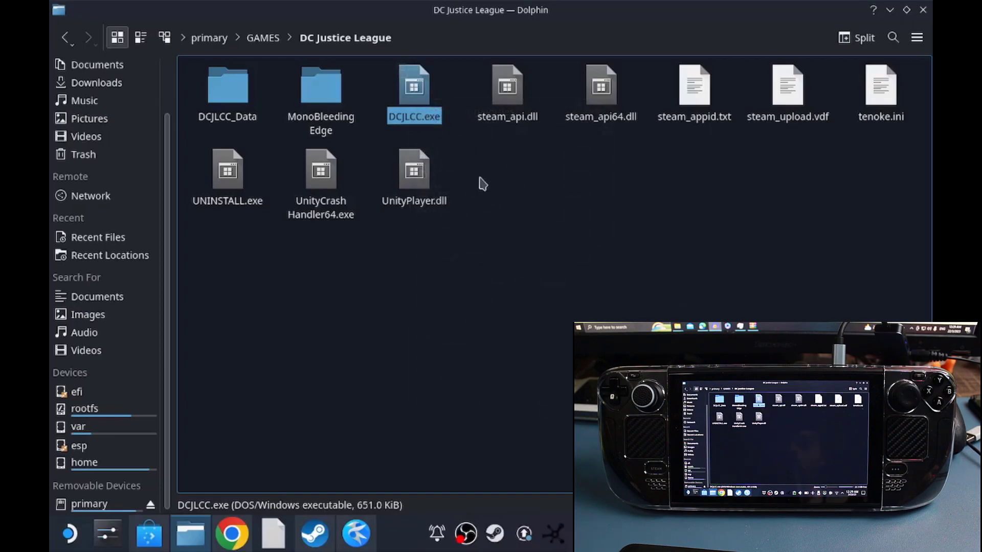
right_click(418, 100)
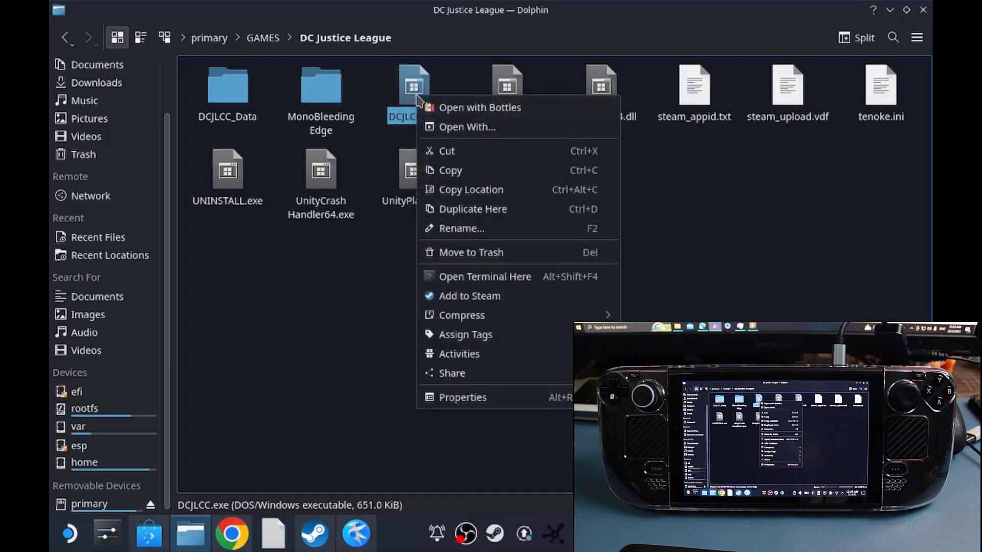
left_click(505, 300)
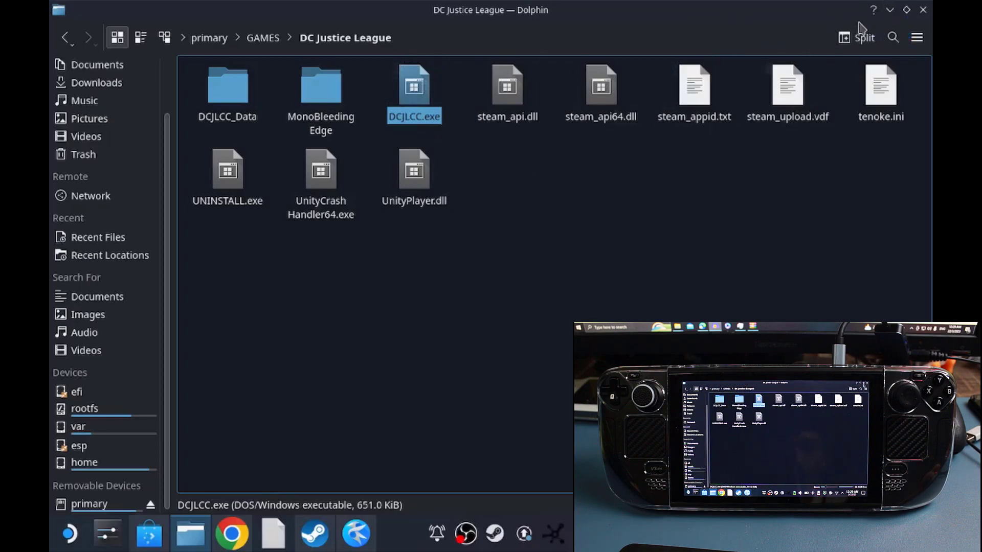
left_click(892, 17)
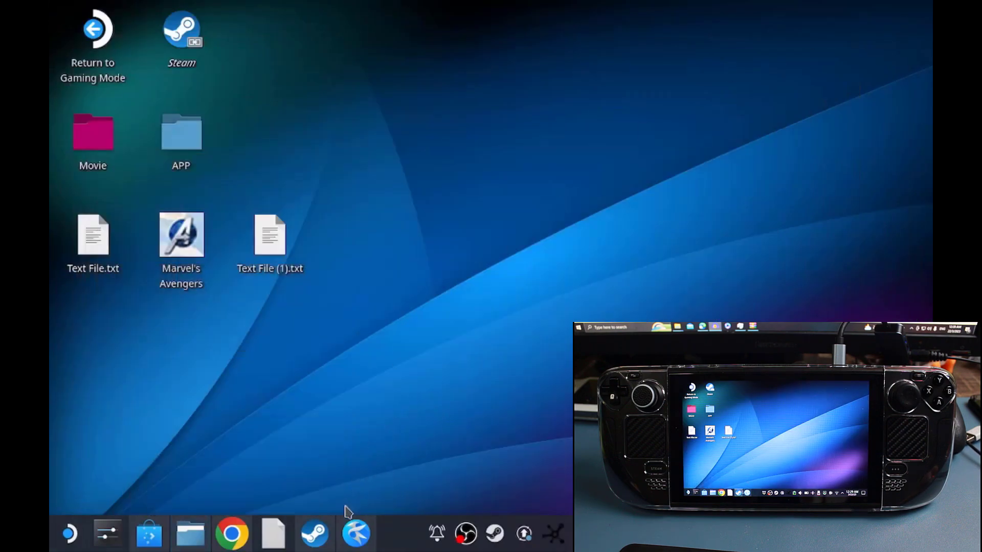
Step: Switch to Steam, maximize its window, and open the DCJLCC.exe entry in the game library
left_click(324, 537)
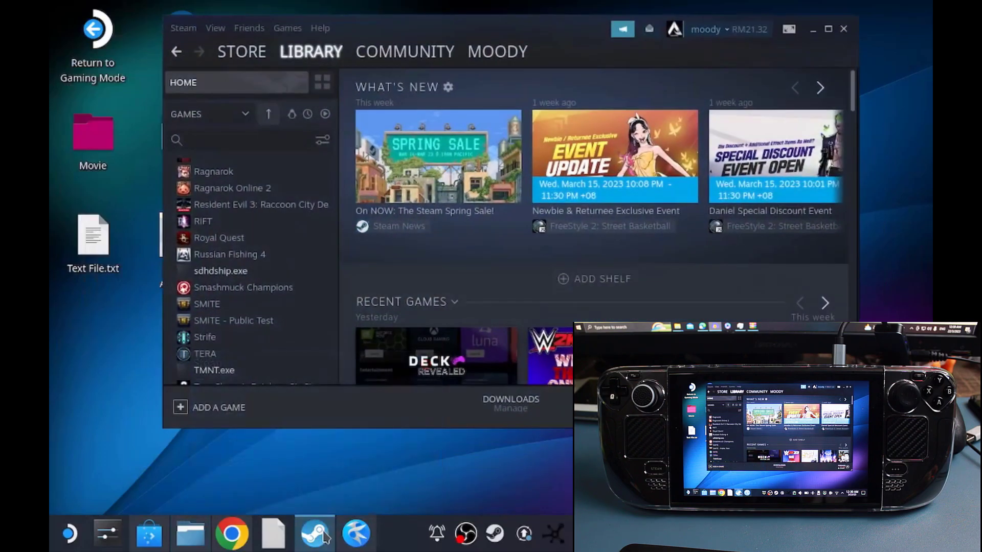
double_click(574, 30)
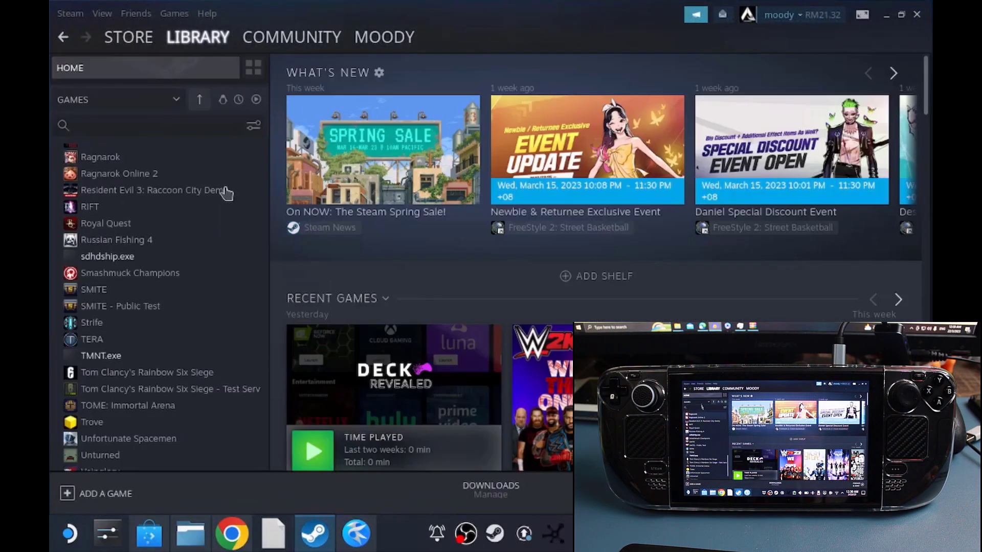
scroll(160, 313, "down", 1)
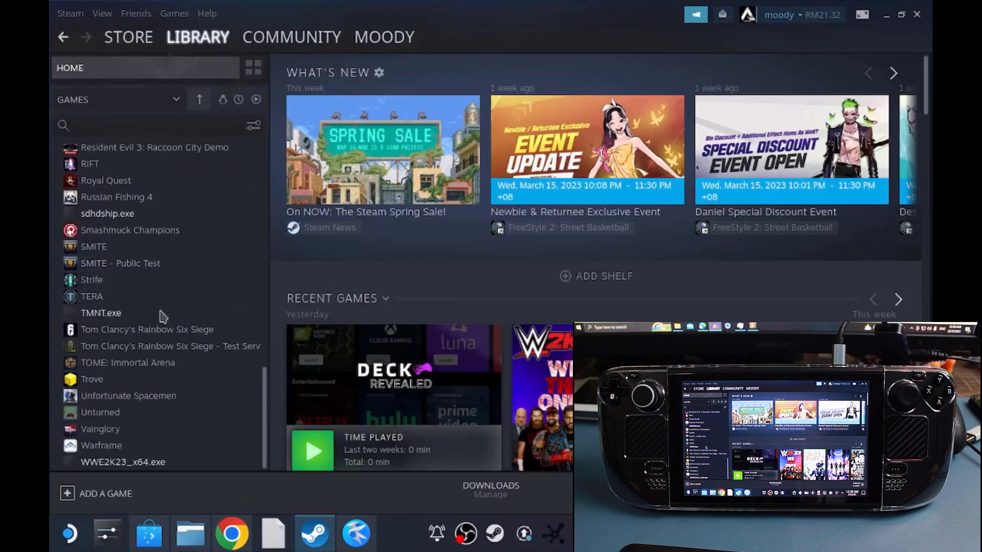
scroll(162, 317, "up", 4)
scroll(162, 317, "down", 1)
scroll(161, 317, "up", 4)
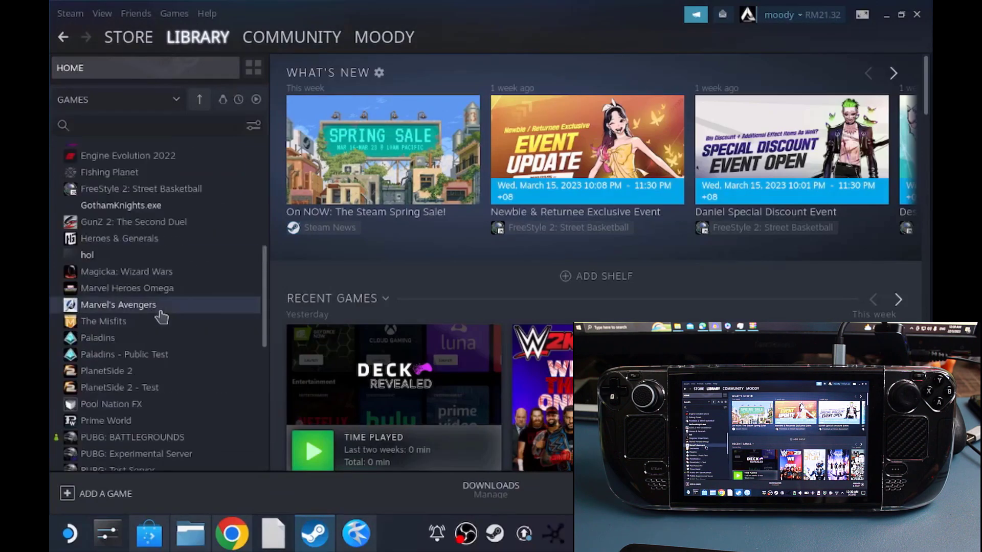
scroll(161, 317, "down", 8)
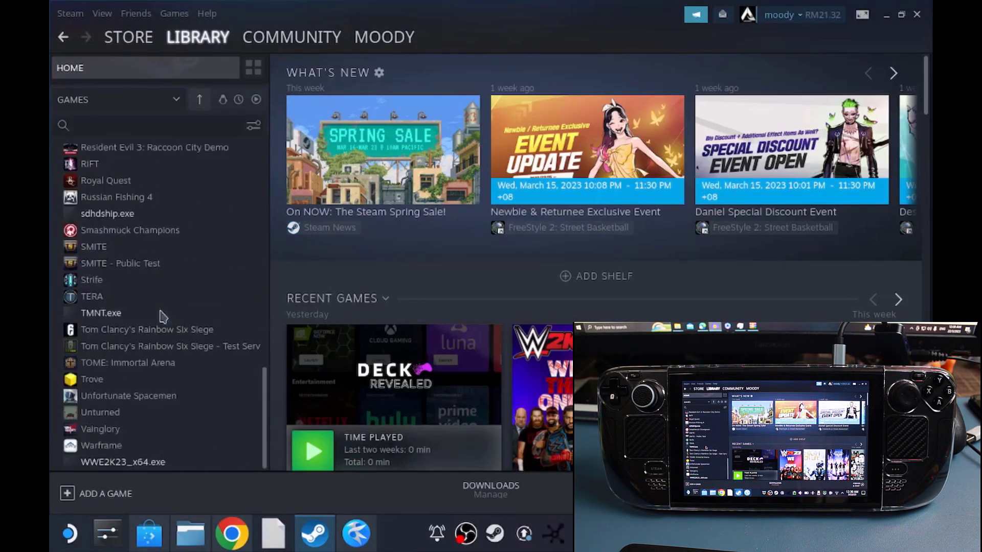
scroll(161, 379, "up", 15)
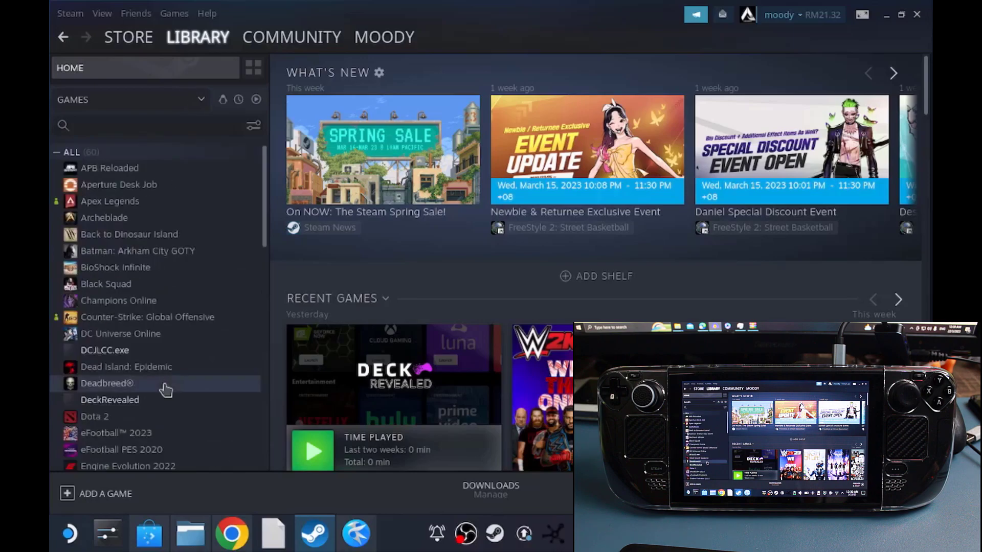
left_click(136, 352)
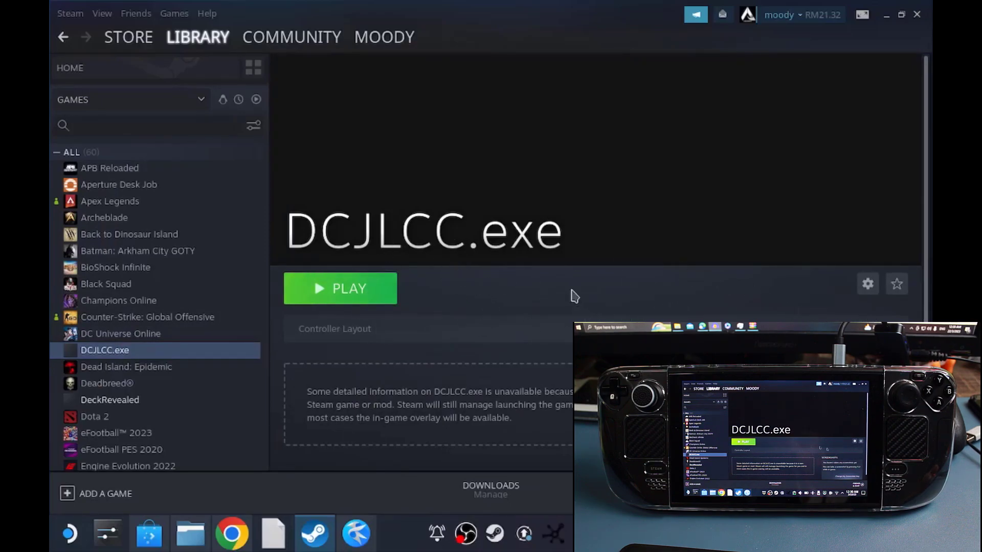
Step: Force DCJLCC.exe to use the Proton 7.0-6 compatibility tool in its properties and close them
left_click(866, 287)
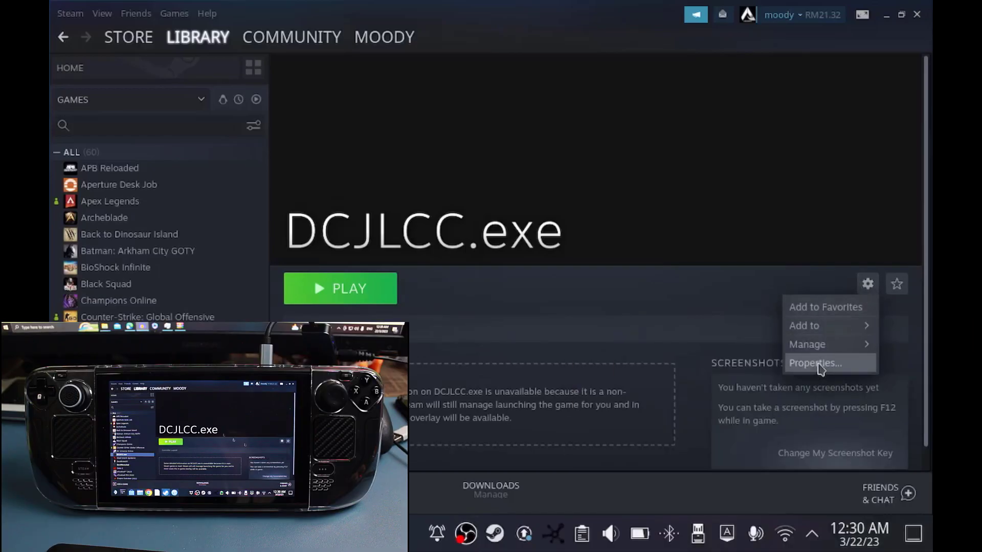
left_click(818, 363)
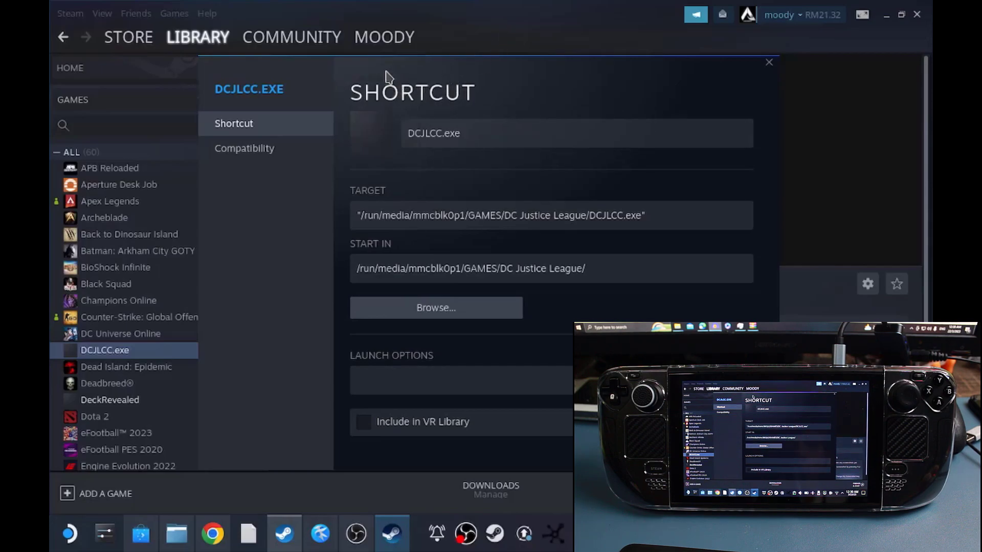
left_click_drag(401, 56, 489, 2)
left_click(522, 319)
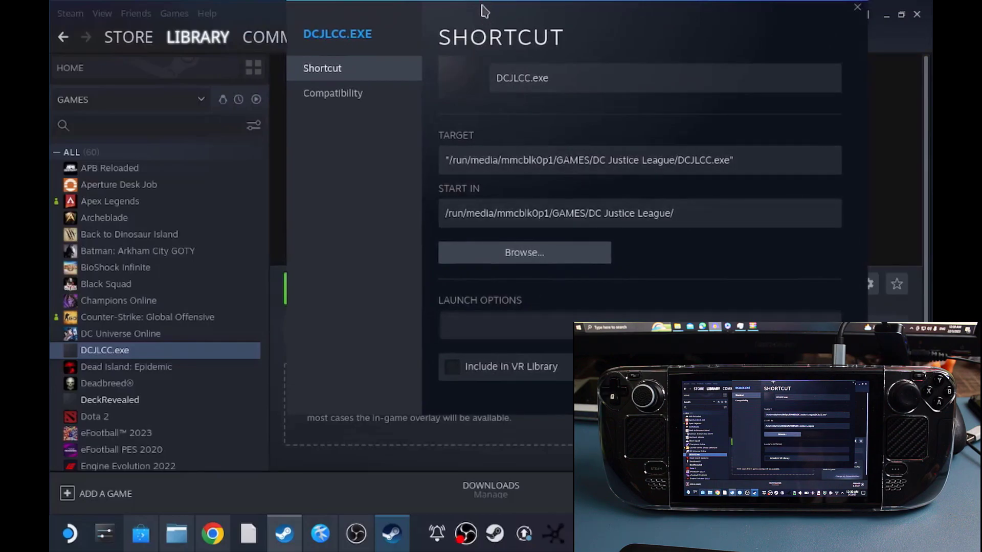
left_click_drag(485, 10, 434, 33)
left_click(289, 121)
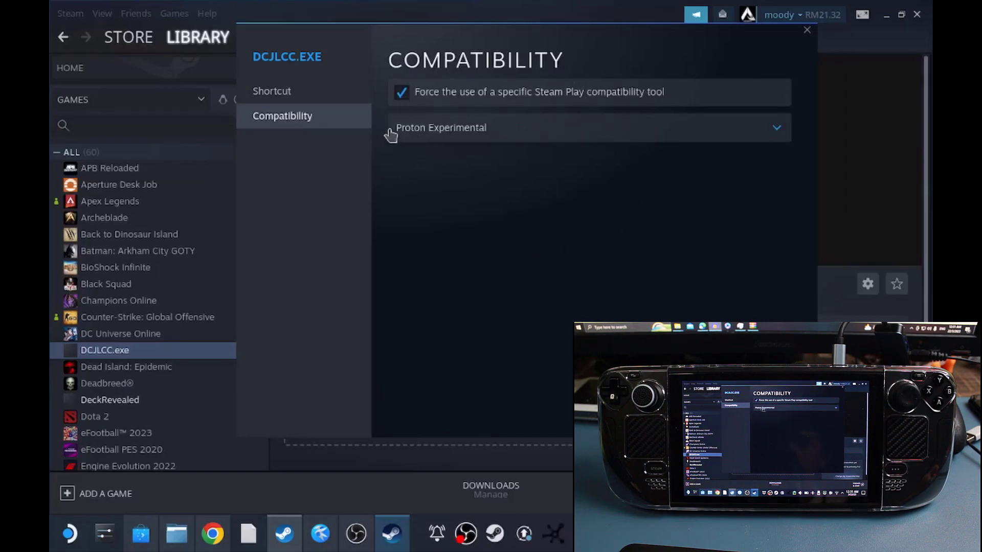
left_click(540, 141)
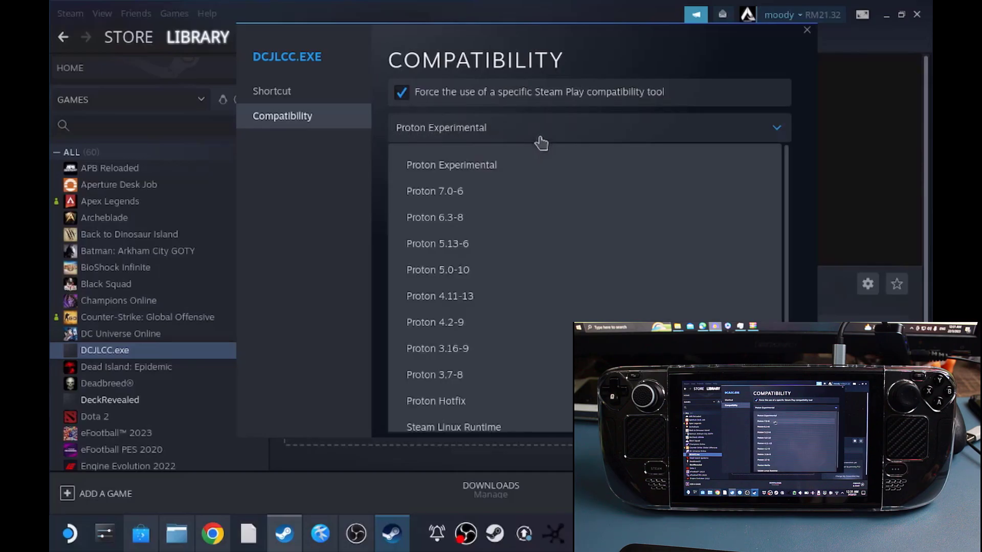
left_click(445, 204)
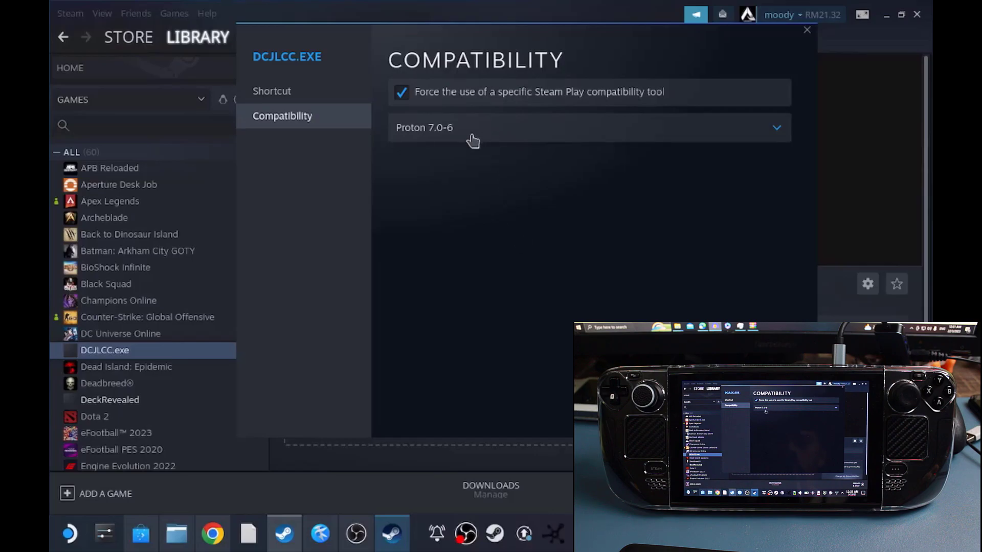
left_click(807, 30)
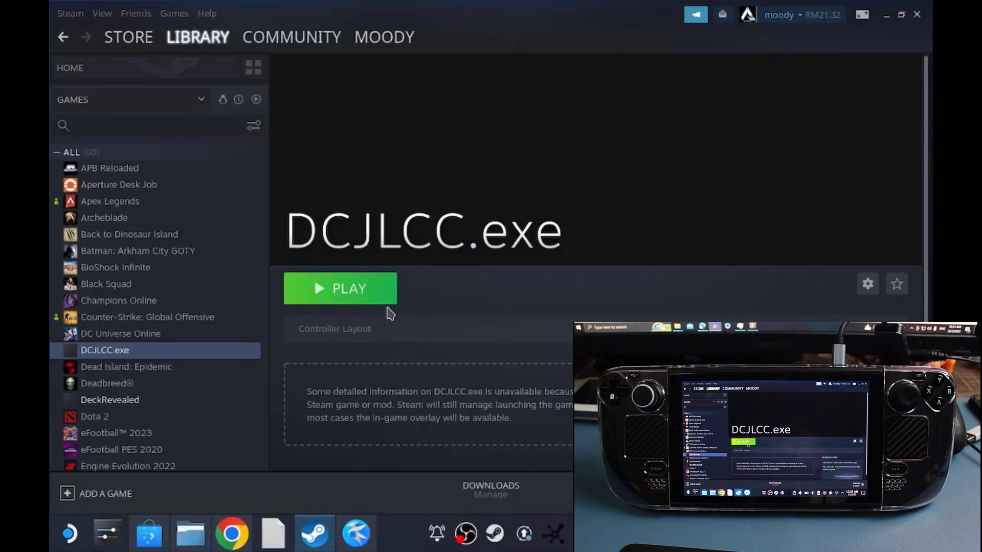
Step: Launch DCJLCC.exe and open the library page of the running DC's Justice League: Cosmic Chaos
left_click(363, 300)
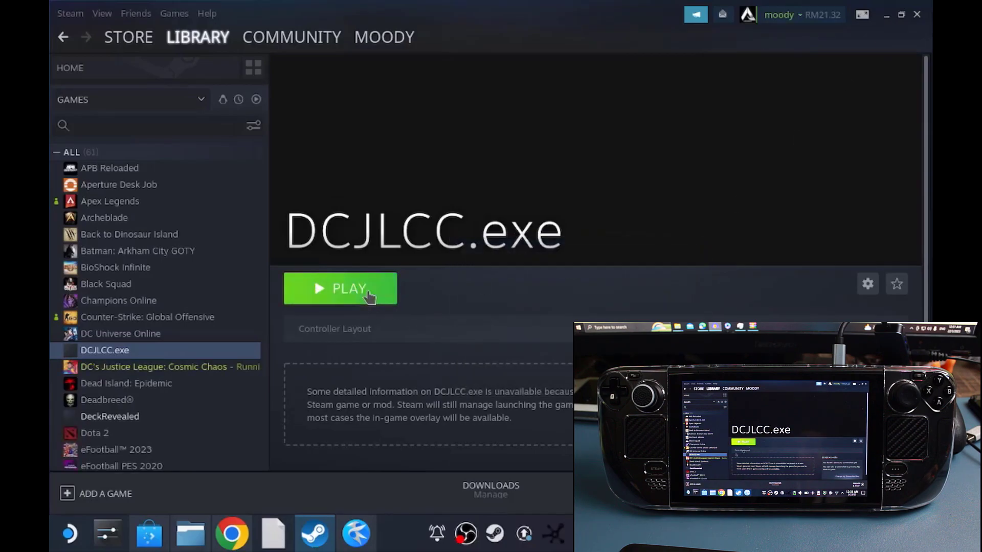
left_click(225, 372)
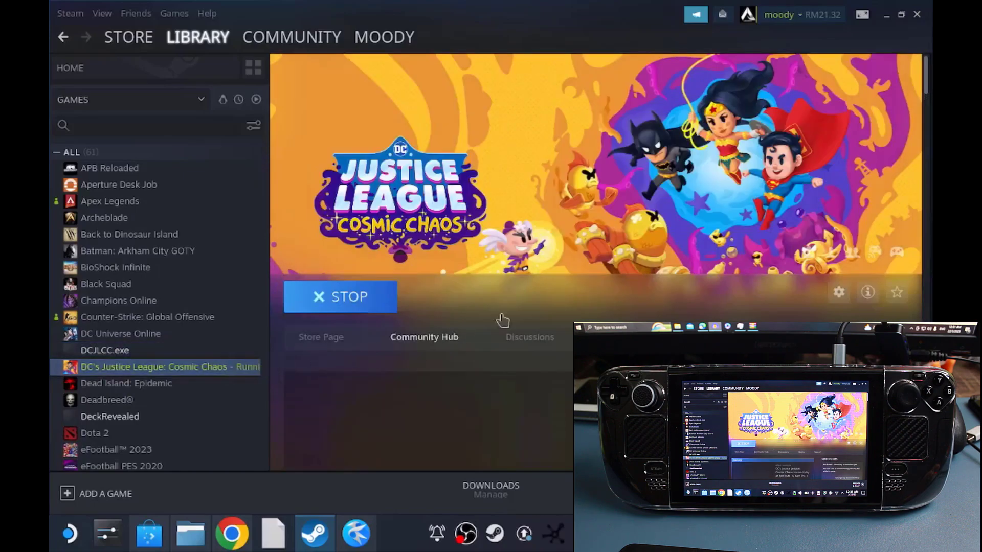